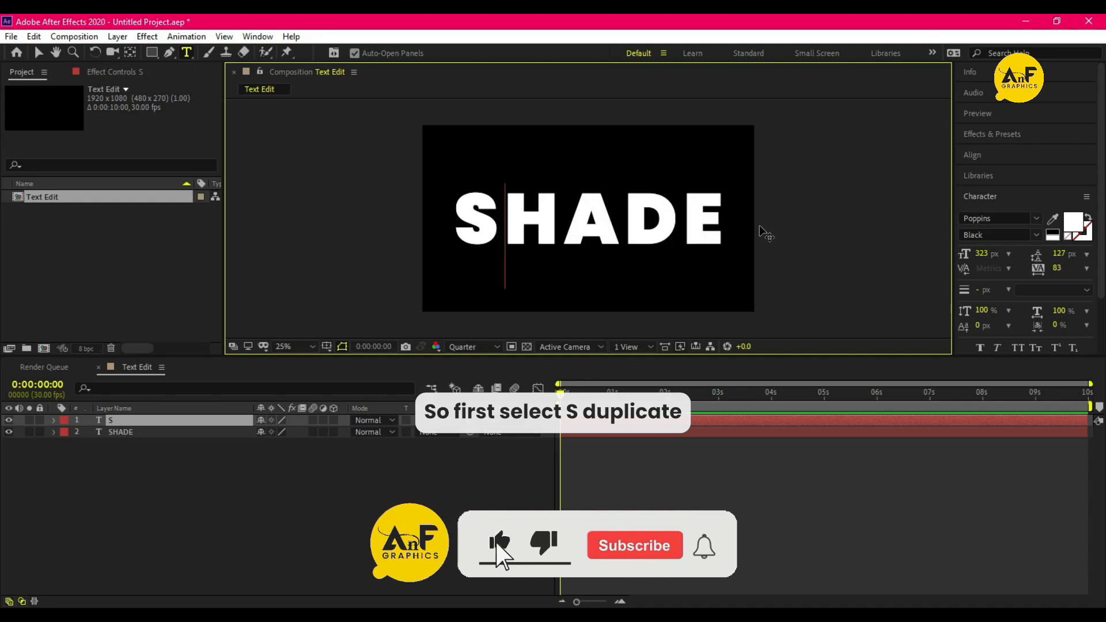
Create an H letter layer from a duplicate of S, aligned over the word's H with a centred anchor point
left_click(146, 422)
key("ctrl+d")
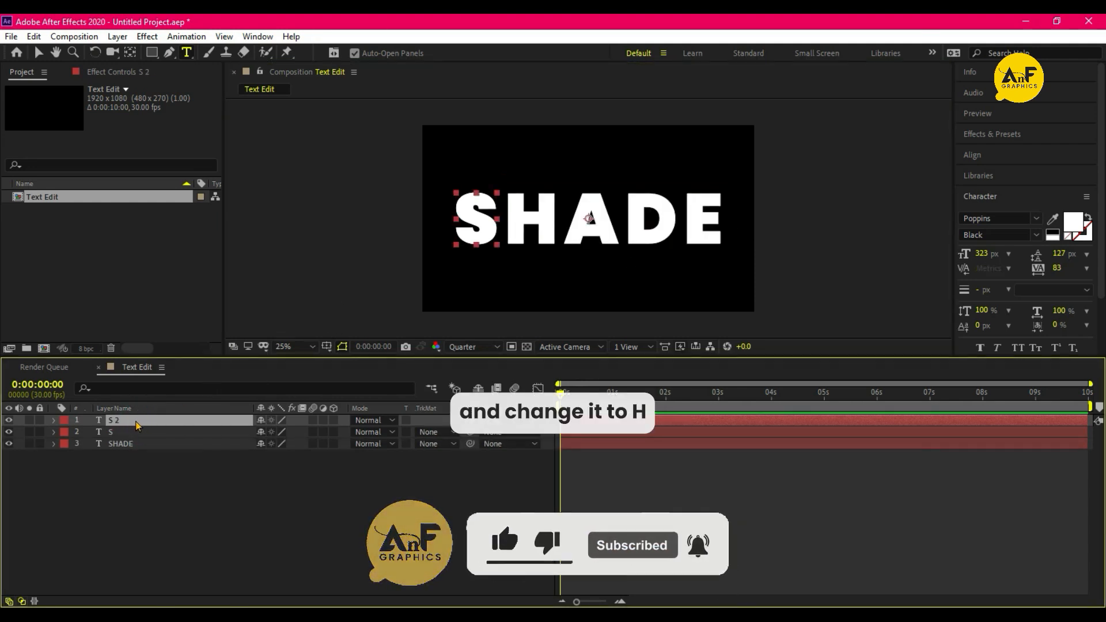
double_click(114, 421)
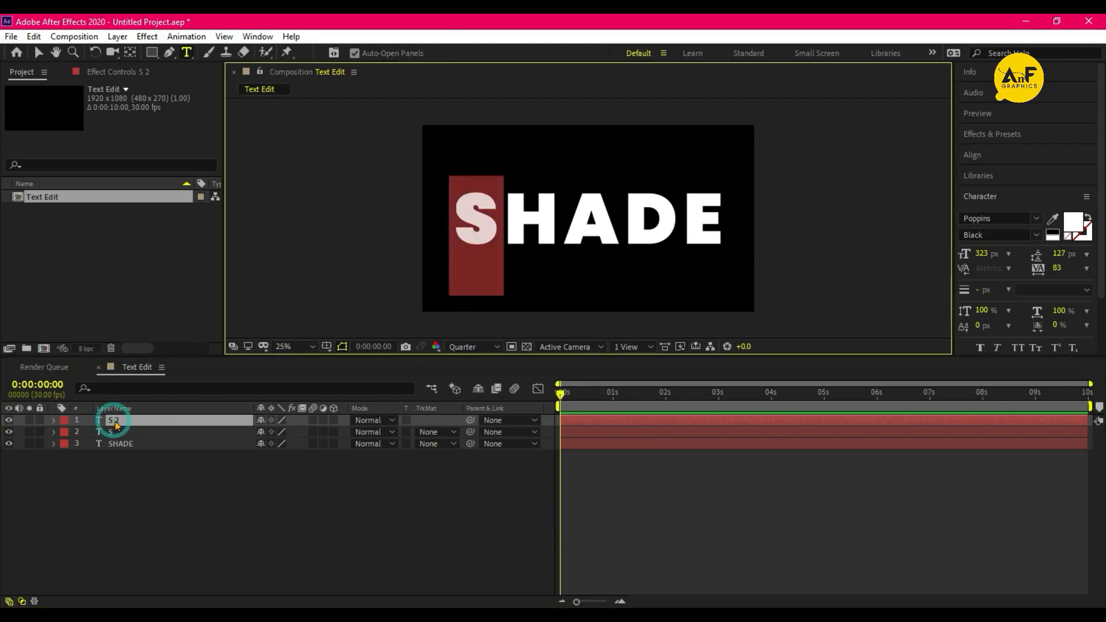
type("H")
left_click(38, 52)
left_click_drag(479, 219, 712, 220)
double_click(131, 52, "ctrl")
Duplicate the H layer and turn the copy into the letter A, aligned over the A of the full word
left_click(137, 421)
key("ctrl+d")
double_click(137, 421)
type("A")
left_click(38, 53)
Duplicate the A layer and turn the copy into the letter D, aligned over the D of the full word
left_click(126, 423)
key("ctrl+d")
double_click(129, 423)
type("D")
left_click(38, 53)
Create an E letter layer from a duplicate of D, aligned over the word's last letter, and hide the SHADE layer
left_click(140, 423)
key("ctrl+d")
double_click(140, 423)
type("E")
left_click(38, 53)
left_click(10, 480)
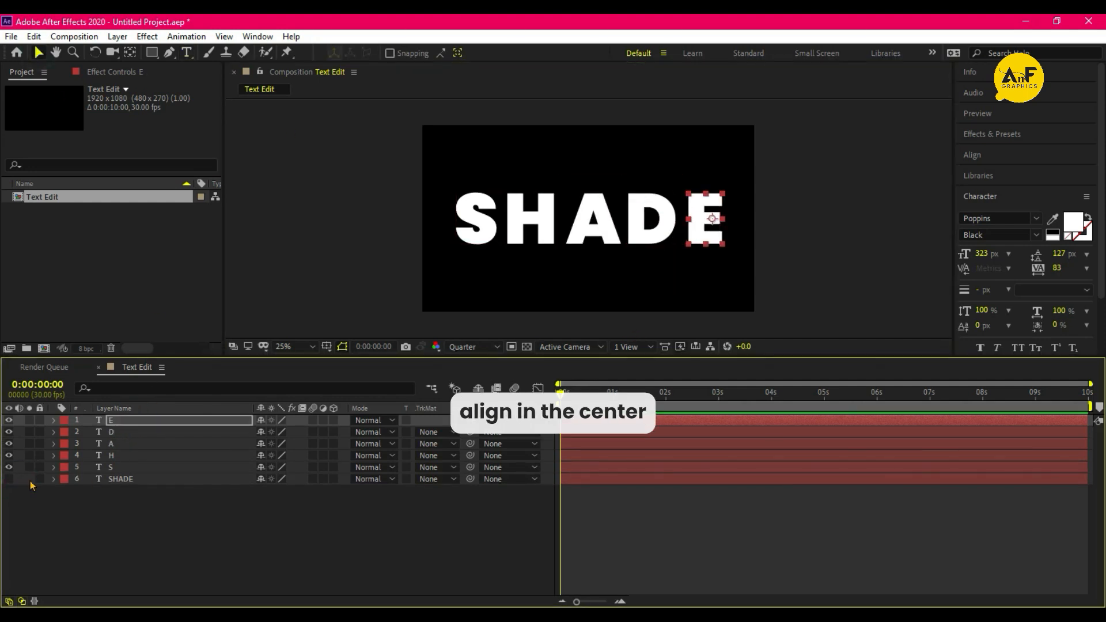
Set Position keyframes at 0:00:00:00 on all five letter layers, S through E
left_click(112, 469)
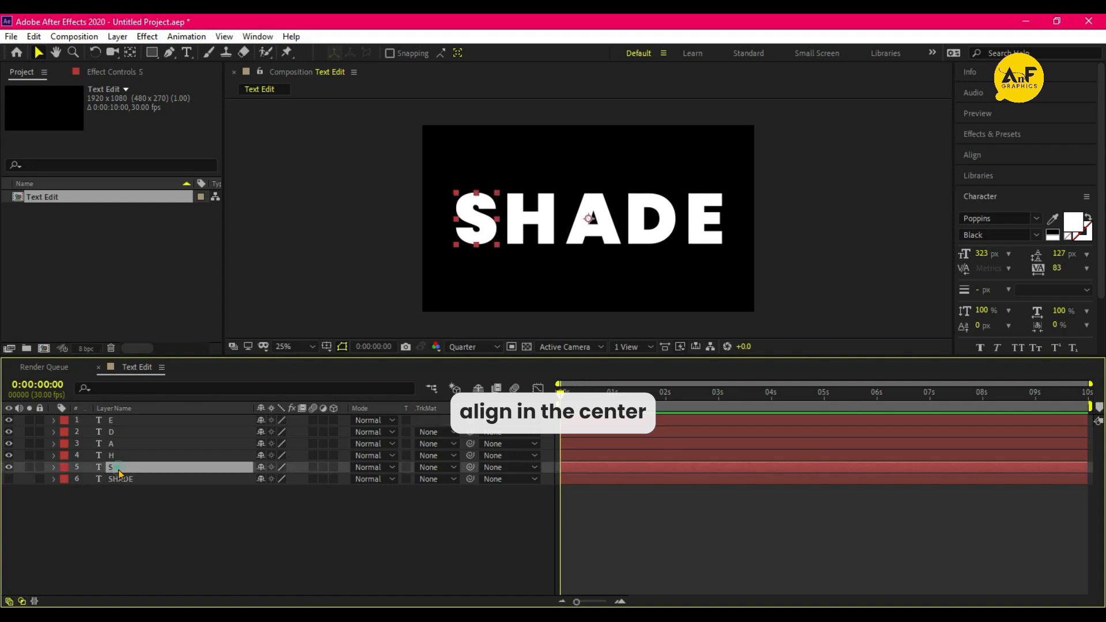
left_click(129, 421, "shift")
key("p")
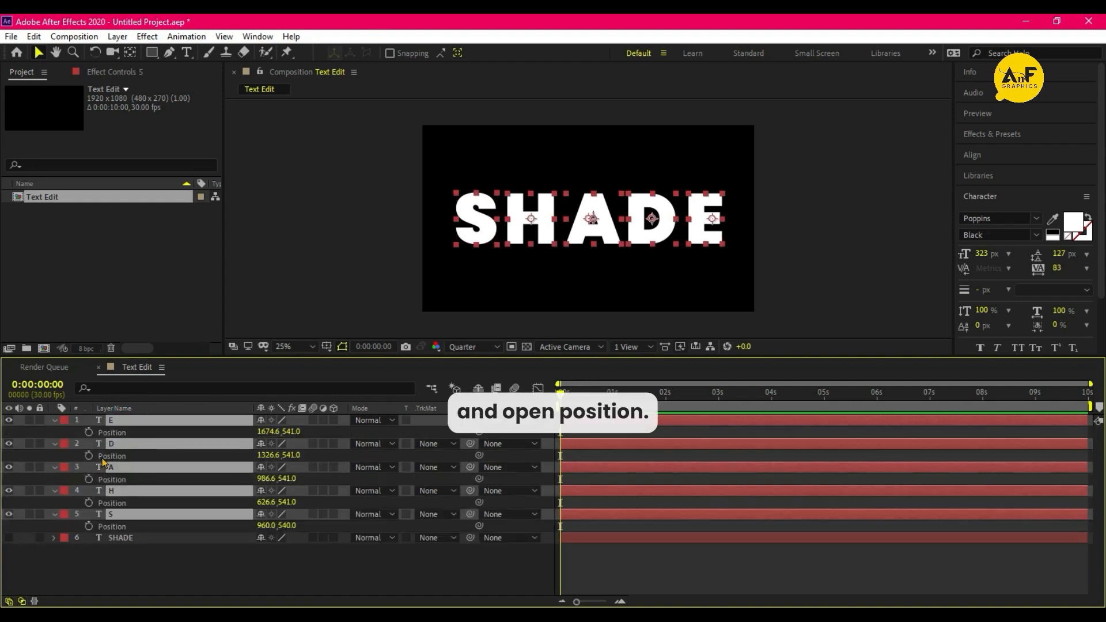
left_click(88, 432)
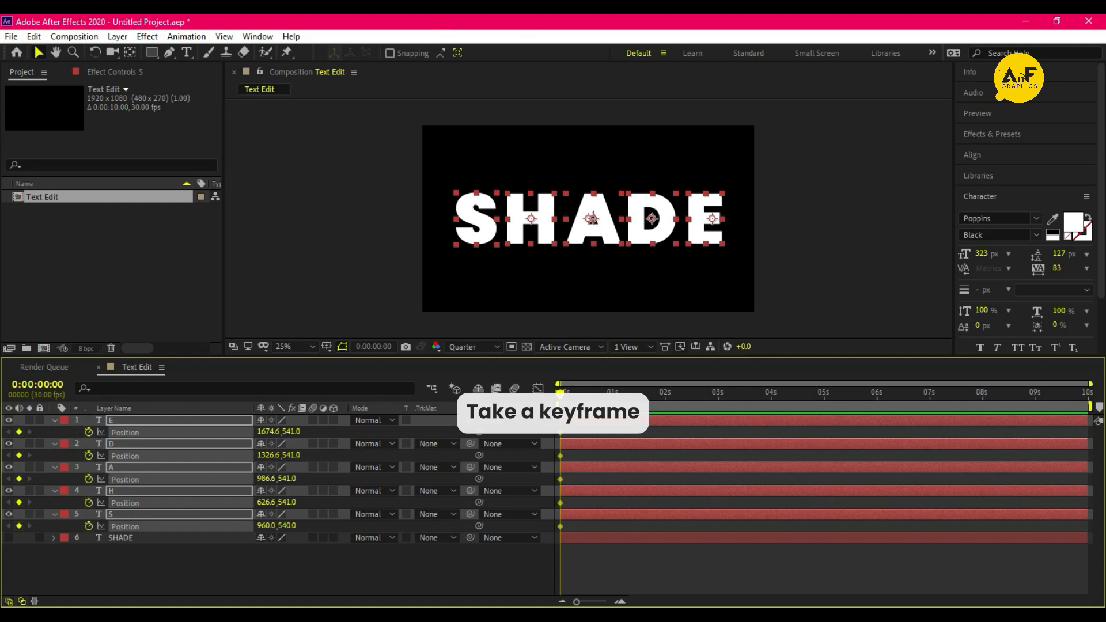
Add matching Position keyframes at 0:00:00:29 and raise all five letters to about Y 269 at 0:00:00:15
left_click(612, 395)
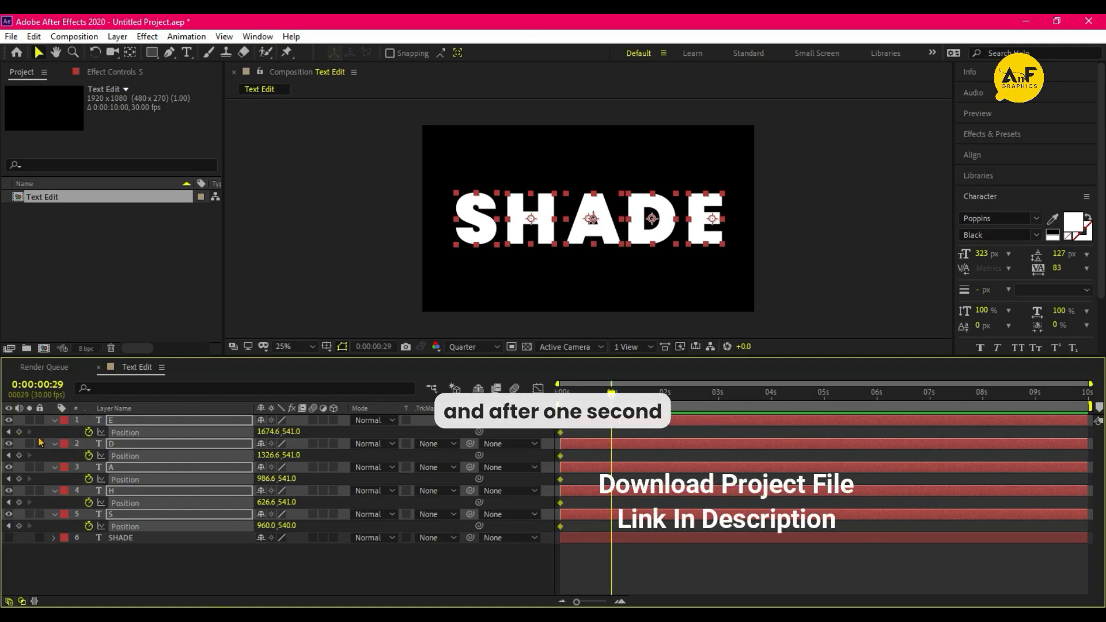
left_click(19, 432)
left_click_drag(611, 396, 599, 395)
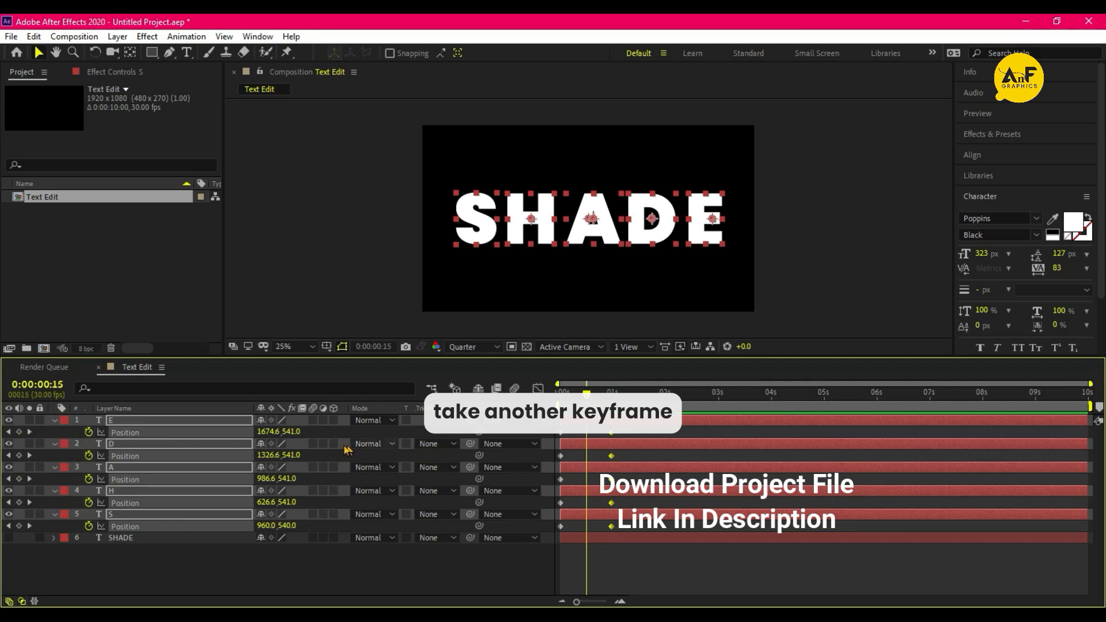
left_click_drag(292, 432, 94, 447)
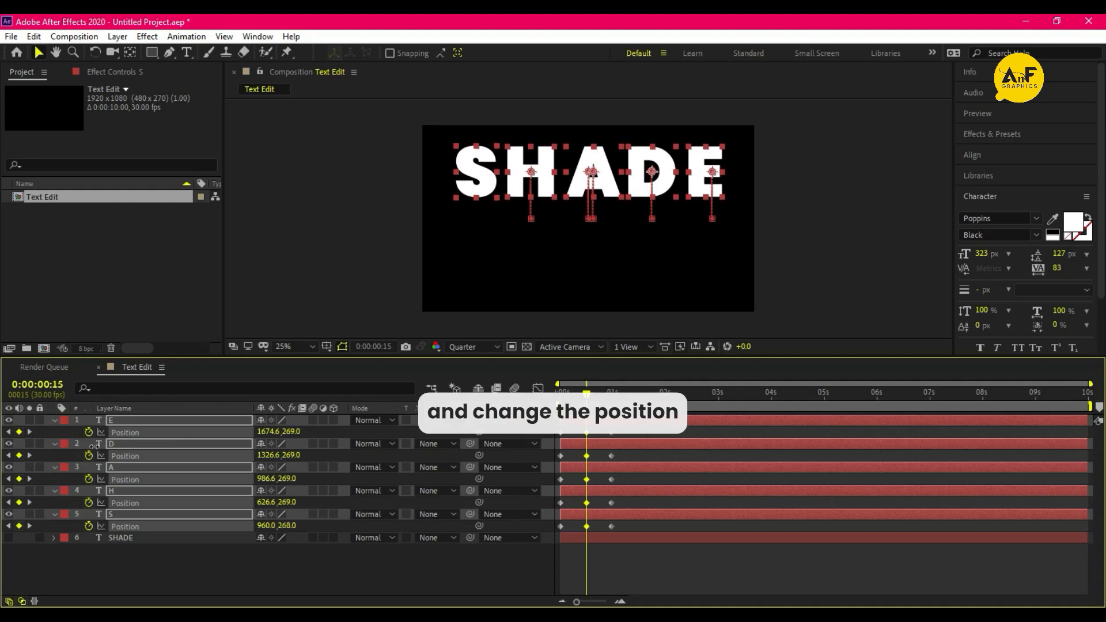
Apply Easy Ease to all Position keyframes of the five letter layers
left_click_drag(627, 436, 556, 538)
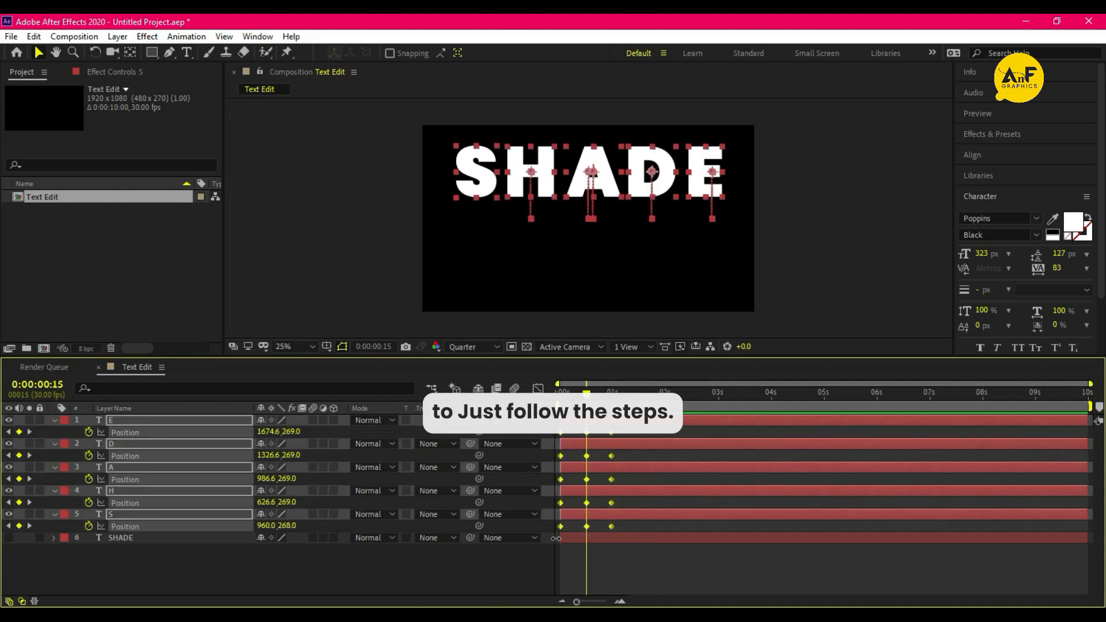
right_click(612, 528)
mouse_move(677, 518)
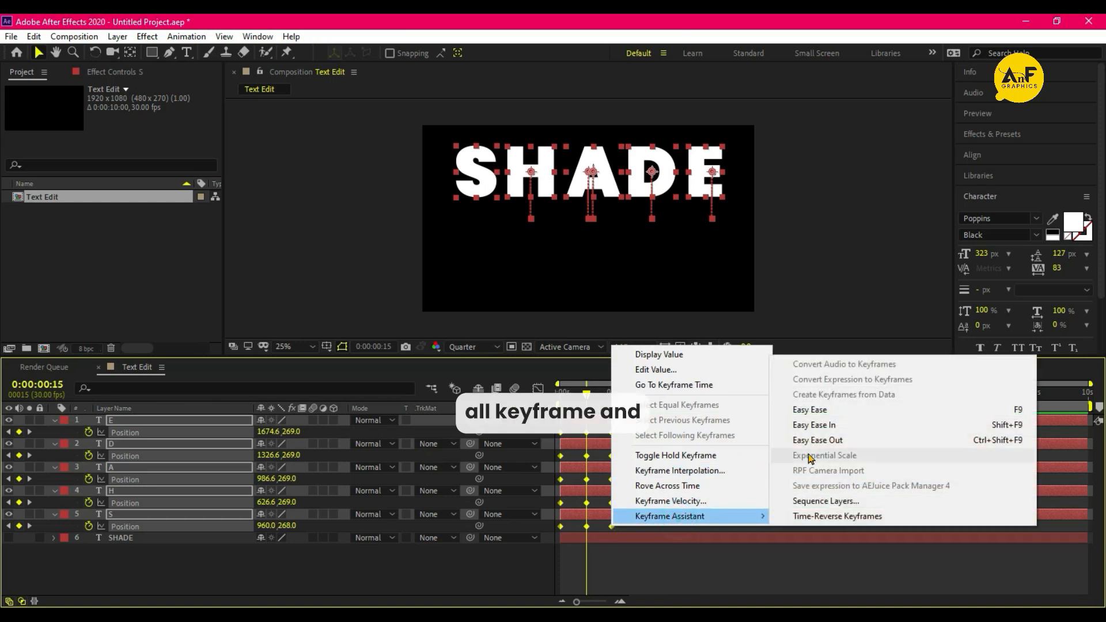
left_click(816, 417)
Reshape the letters' Position speed curves in the Graph Editor so each movement starts slowly and peaks near its end
left_click(537, 388)
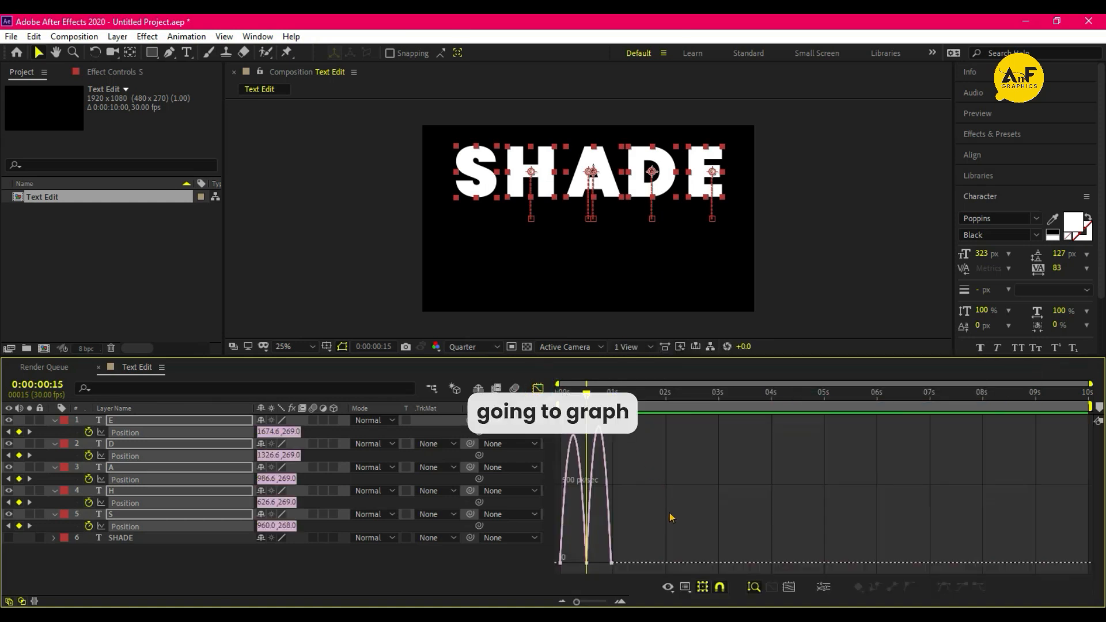
left_click_drag(640, 545, 569, 560)
key("ctrl+z")
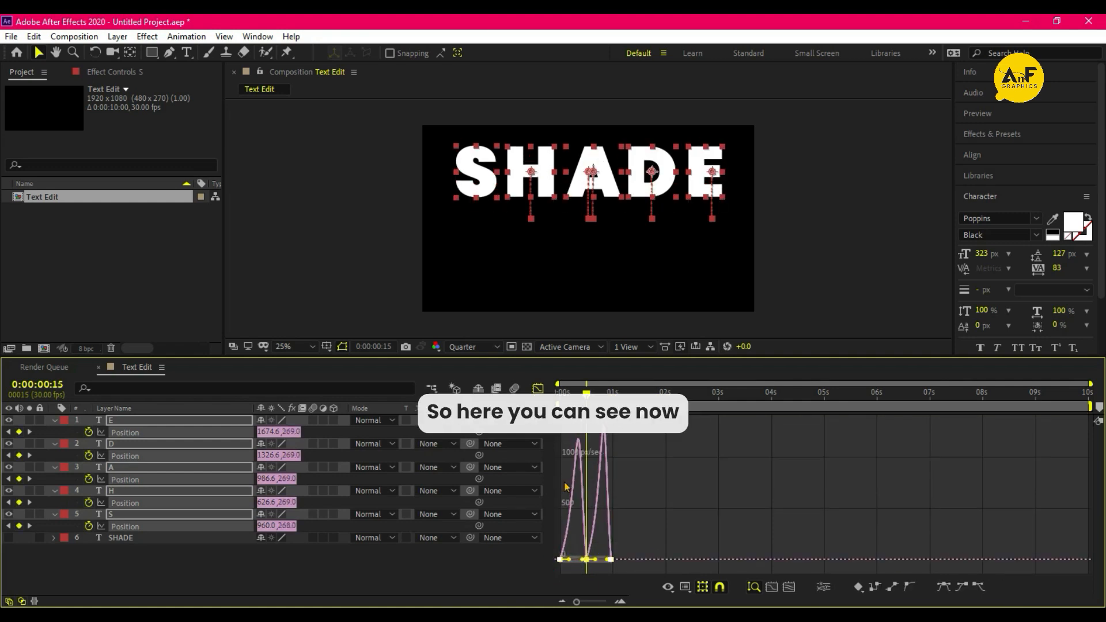
left_click(538, 388)
Add a loopOut() expression to the Position of the E and D layers
left_click_drag(586, 393, 559, 393)
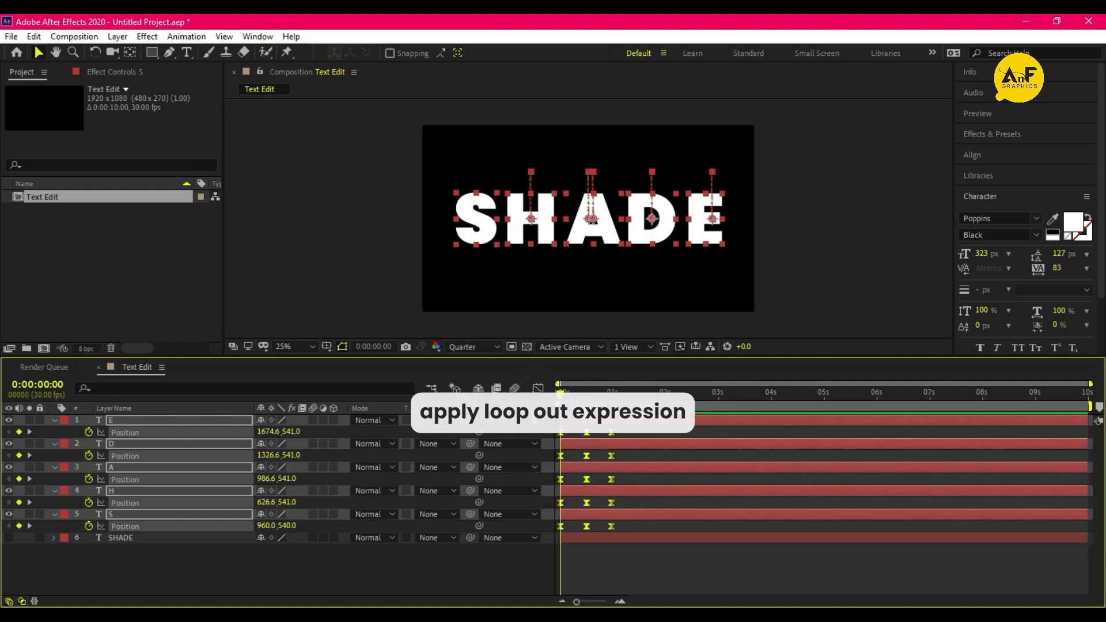
left_click(88, 433, "alt")
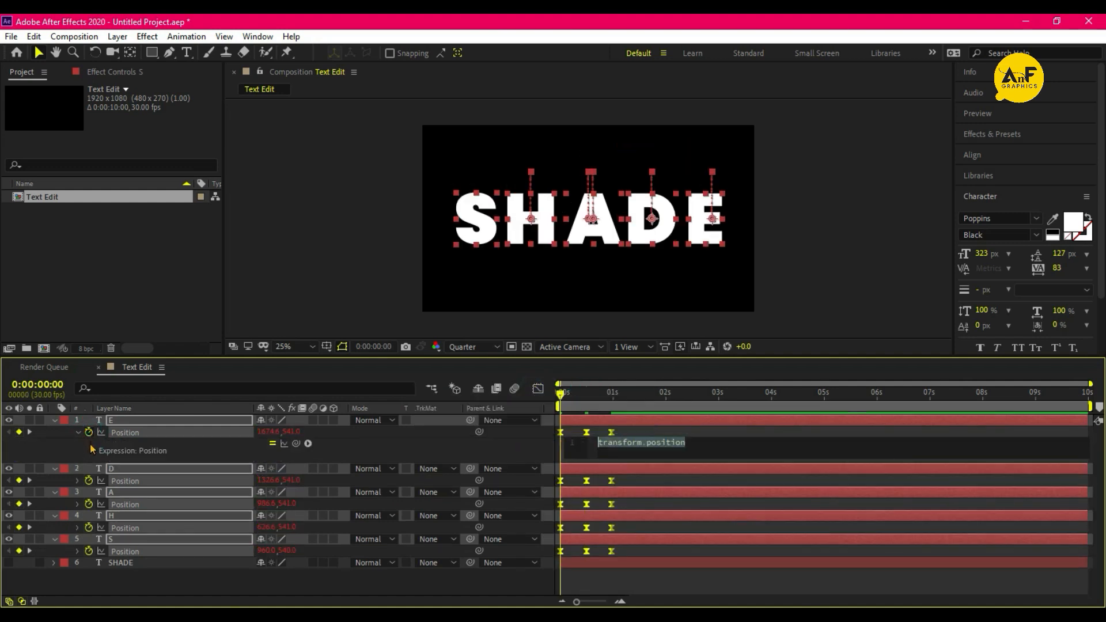
type("loop")
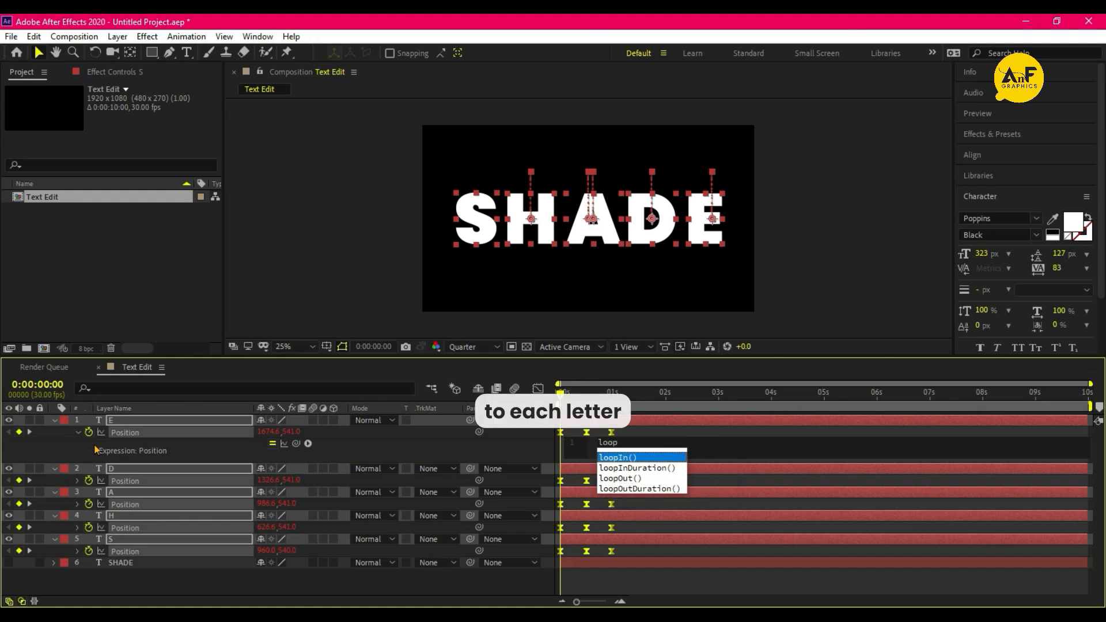
double_click(631, 479)
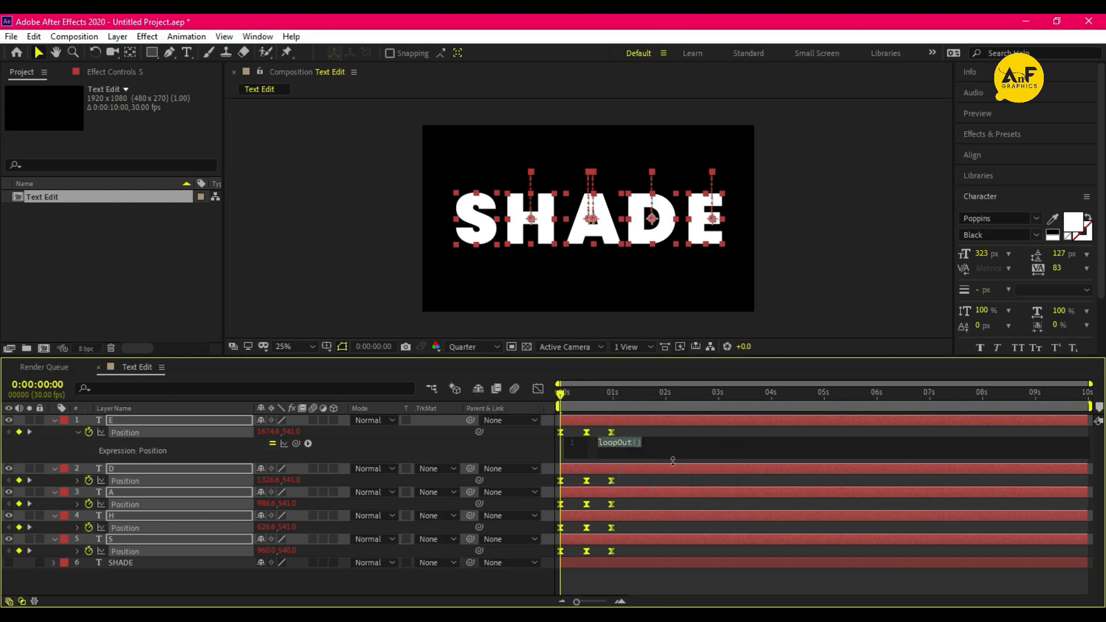
left_click(88, 481, "alt")
type("loopOut()")
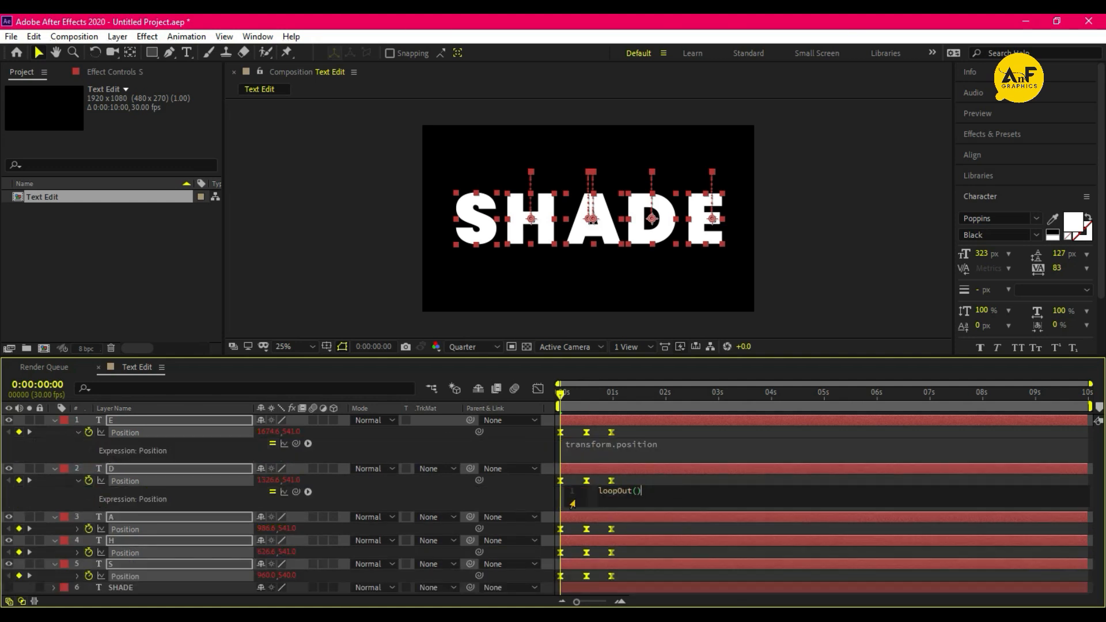
left_click(645, 453)
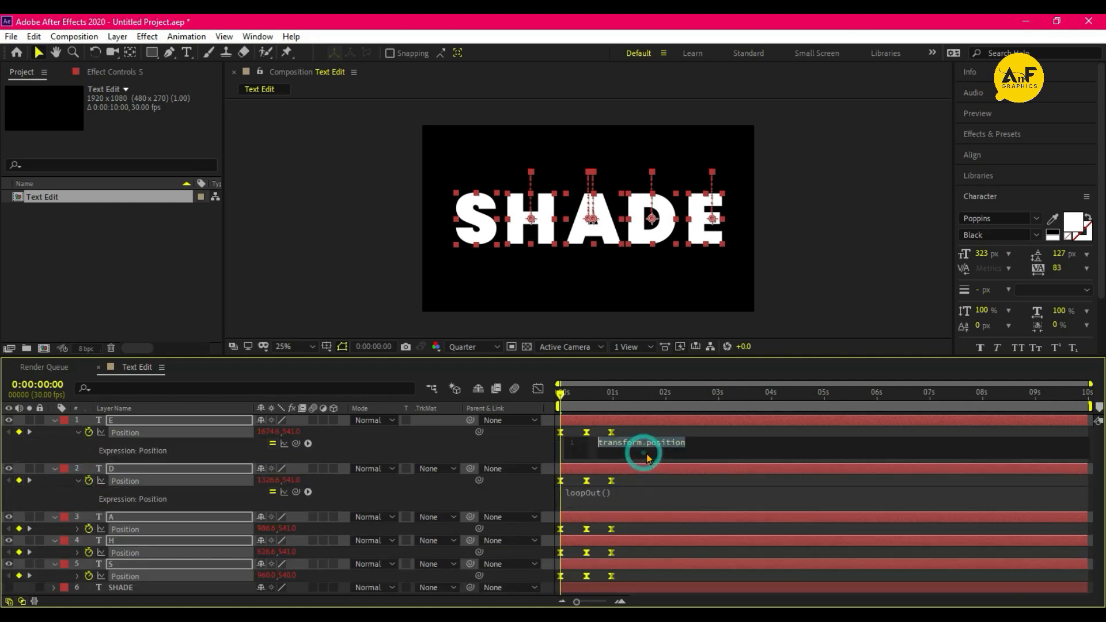
type("loopOut()")
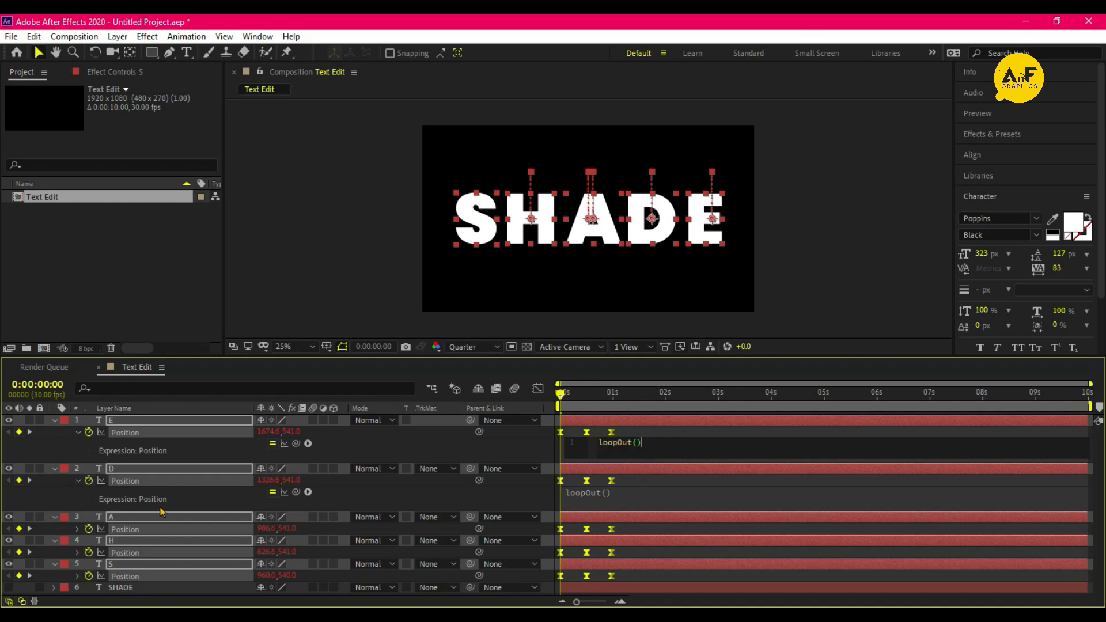
Add a loopOut() expression to the Position of the A, H and S layers
left_click(131, 525)
left_click(89, 529, "alt")
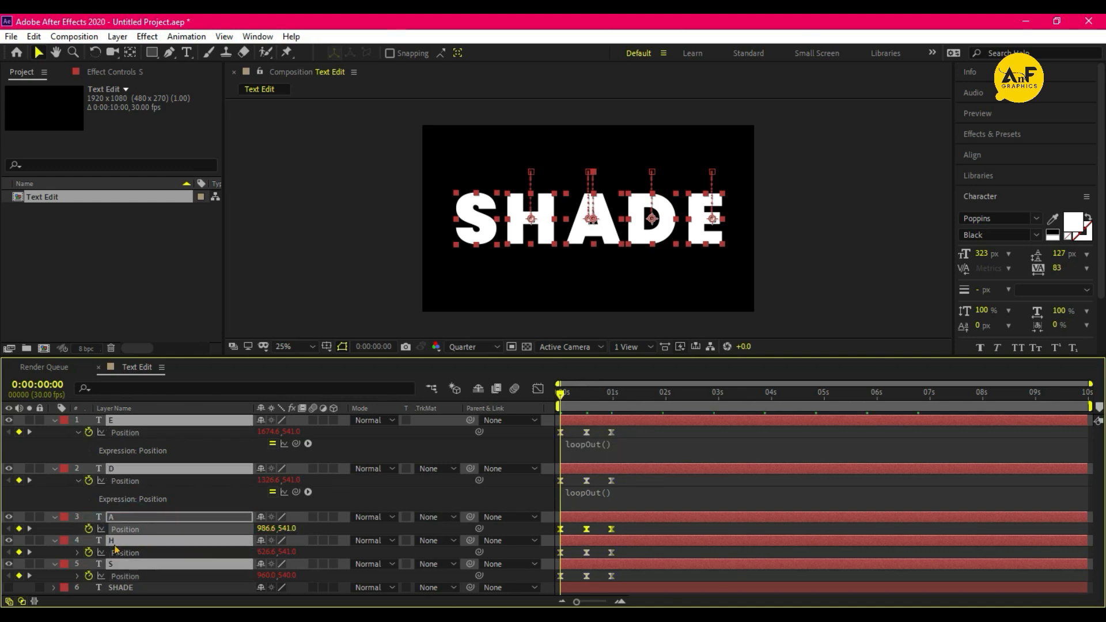
type("loopOut()")
left_click(89, 553, "alt")
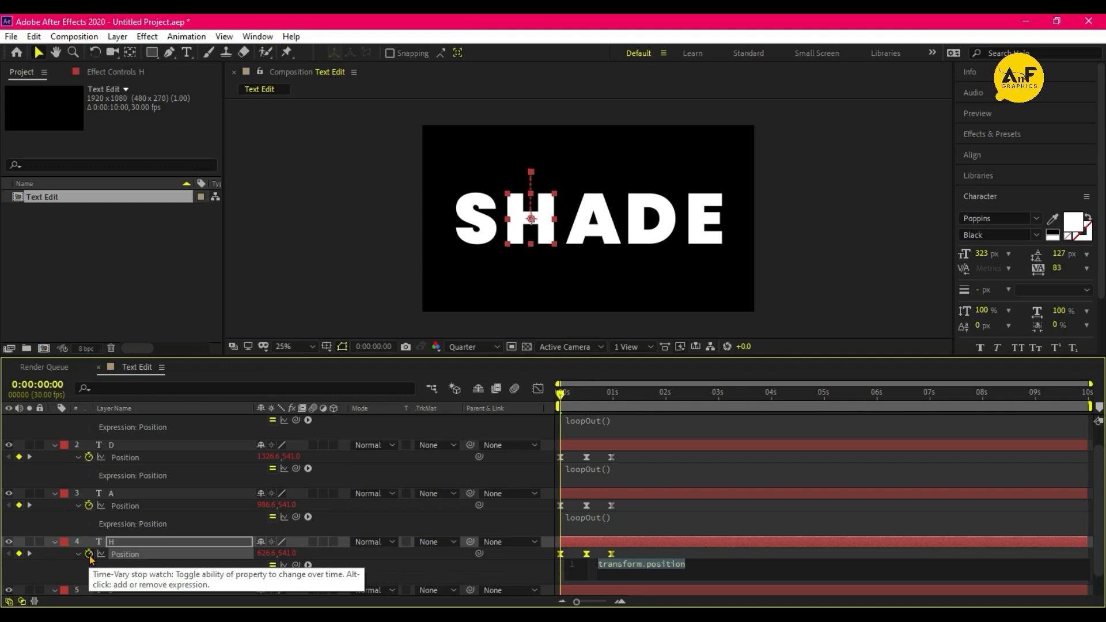
type("loopOut()")
left_click(141, 540)
scroll(135, 548, "down", 1)
left_click(113, 567)
left_click(89, 578, "alt")
type("loopOut()")
Preview the looping bounce from the start and collapse the properties of all layers
left_click(562, 393)
key("space")
key("space")
key("ctrl+a")
key("u")
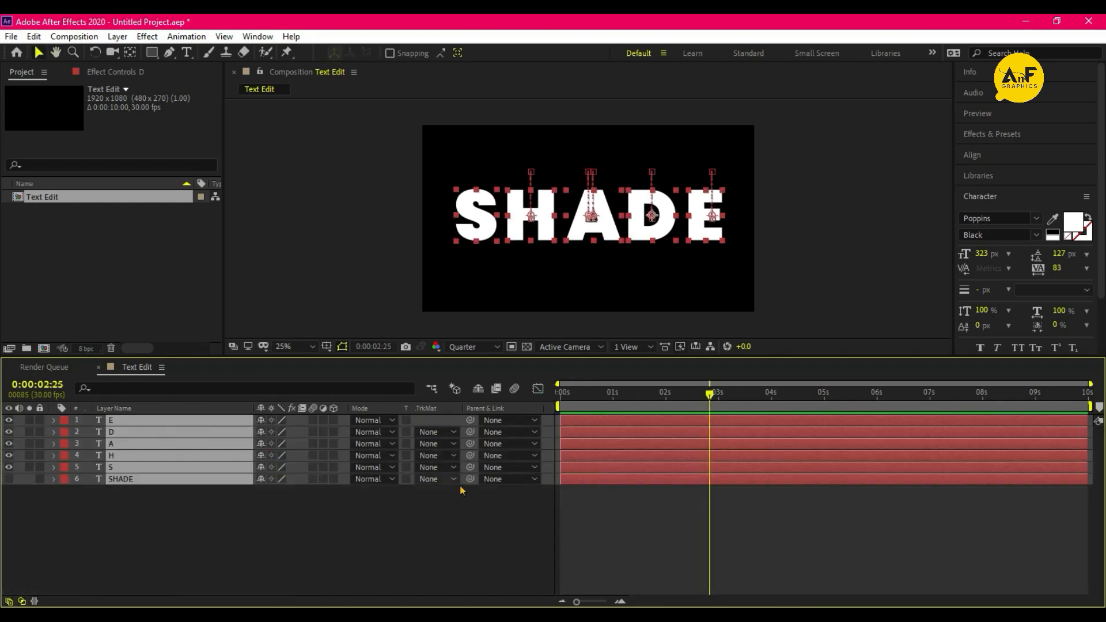
left_click(589, 509)
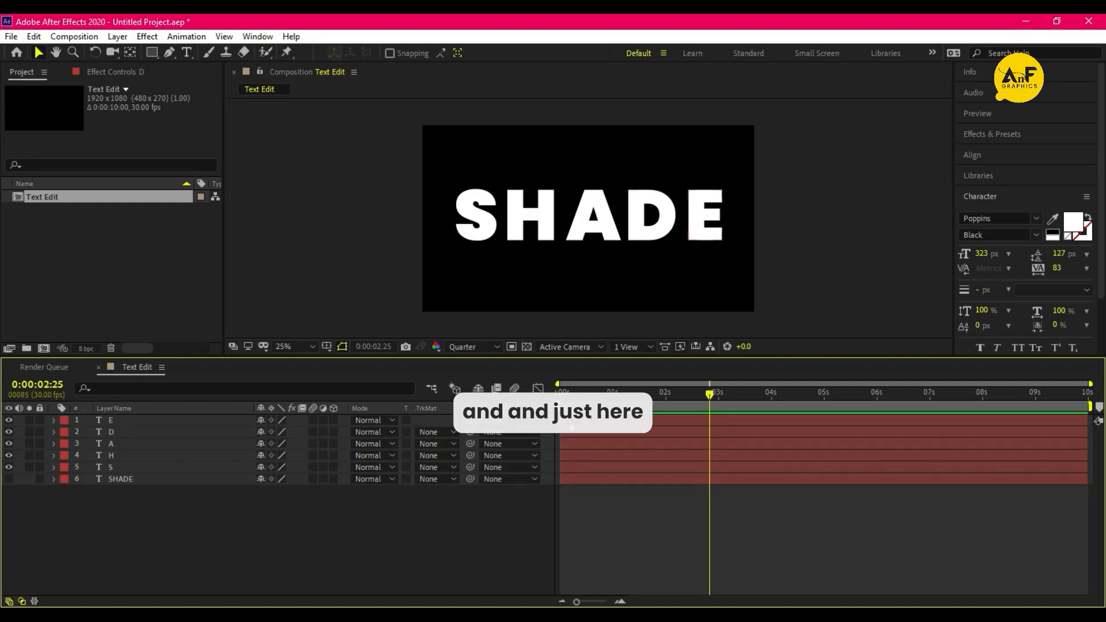
Stagger the layers' start times in the order E, D, A, H, S, SHADE, each beginning slightly after the one above
left_click(572, 423)
left_click_drag(572, 434, 626, 491)
left_click(573, 458)
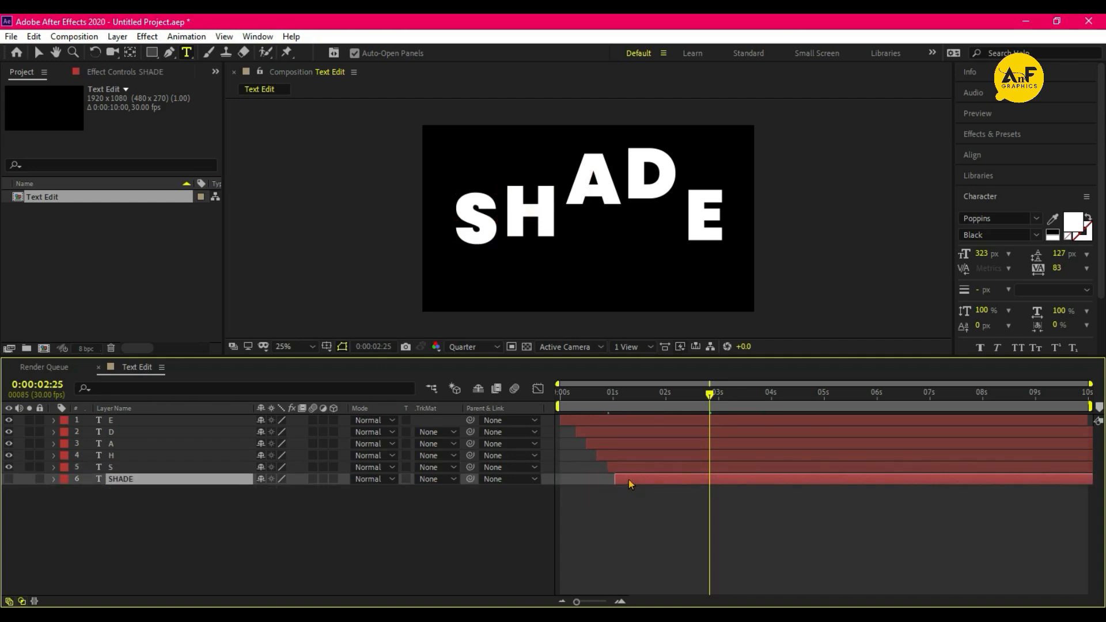
Move the D through SHADE layers slightly earlier, and shift all layers back to start before the composition's beginning
left_click(596, 432, "shift")
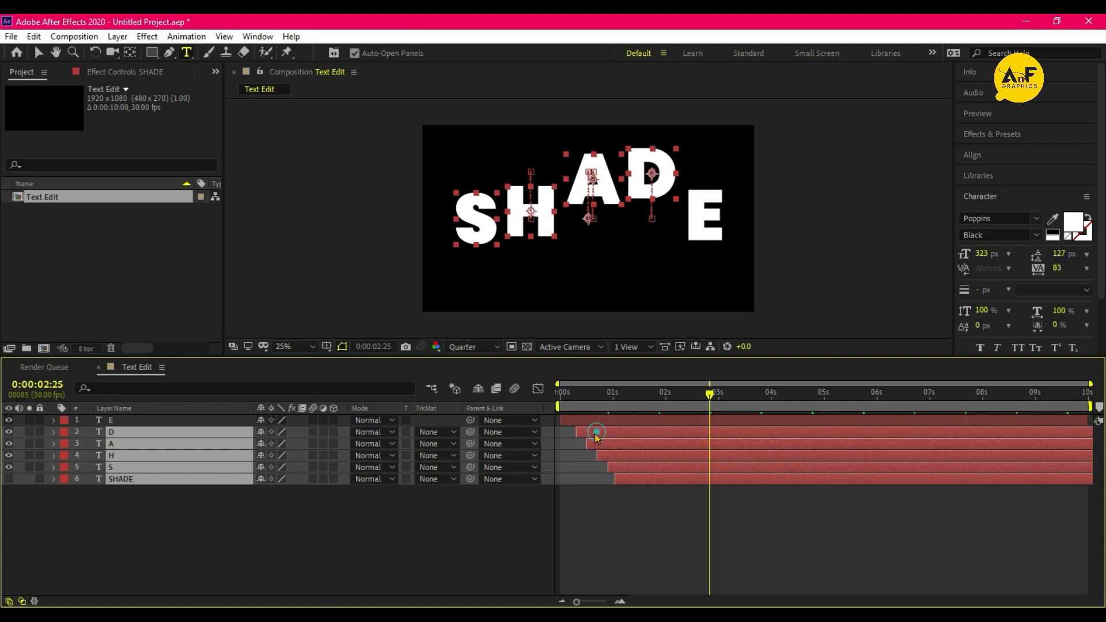
left_click_drag(596, 431, 587, 436)
key("space")
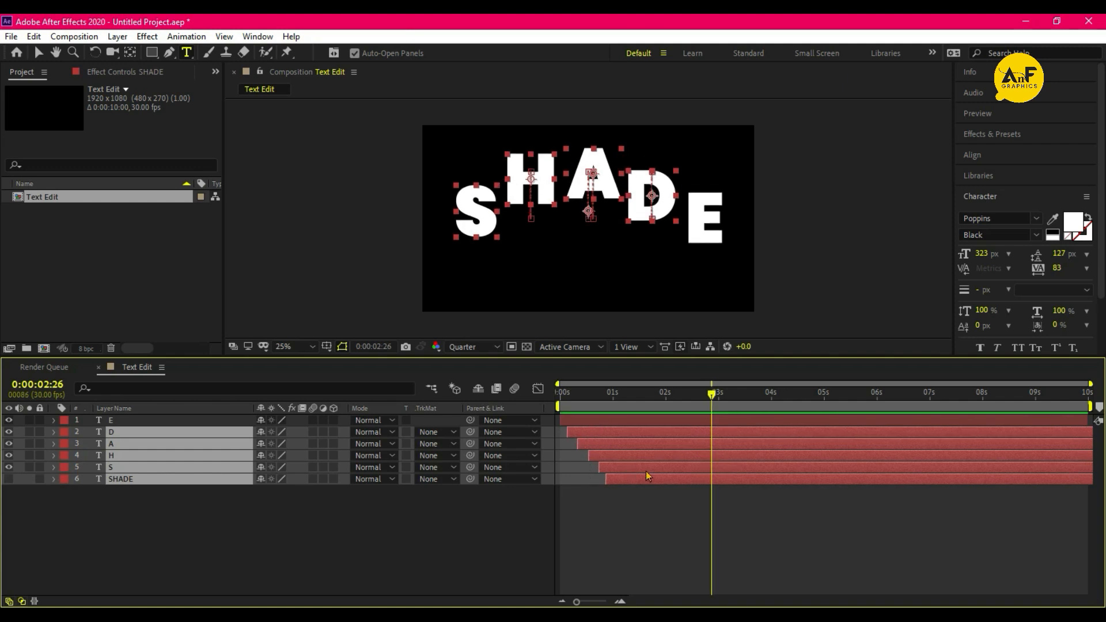
left_click(637, 426, "shift")
left_click_drag(645, 425, 599, 435)
Pre-compose all the layers into a new composition named "Final Comp"
right_click(173, 480)
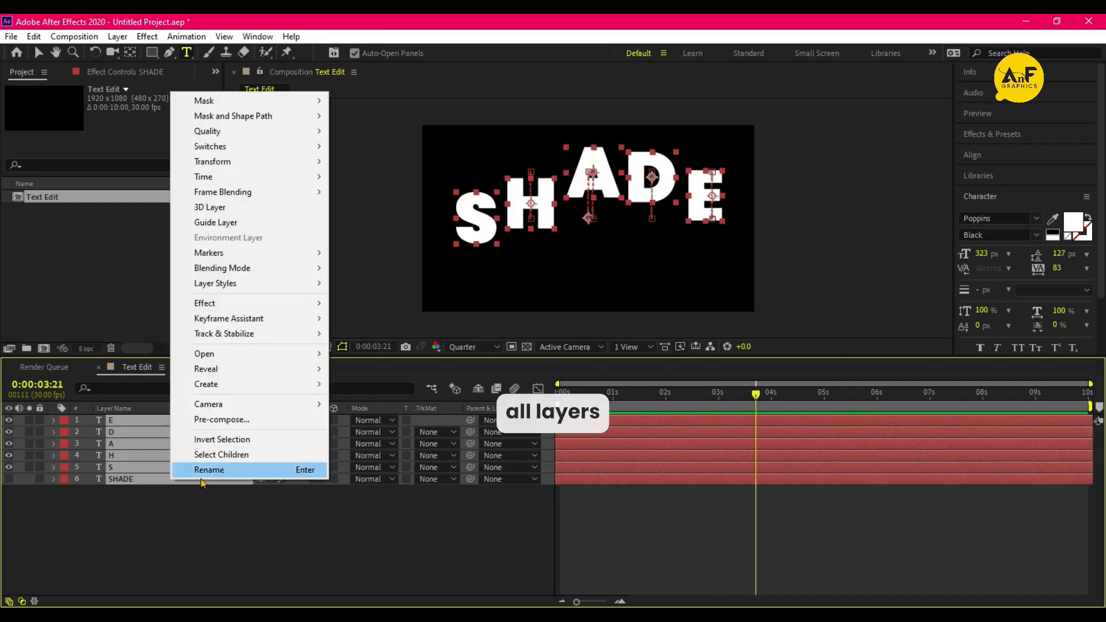
left_click(225, 420)
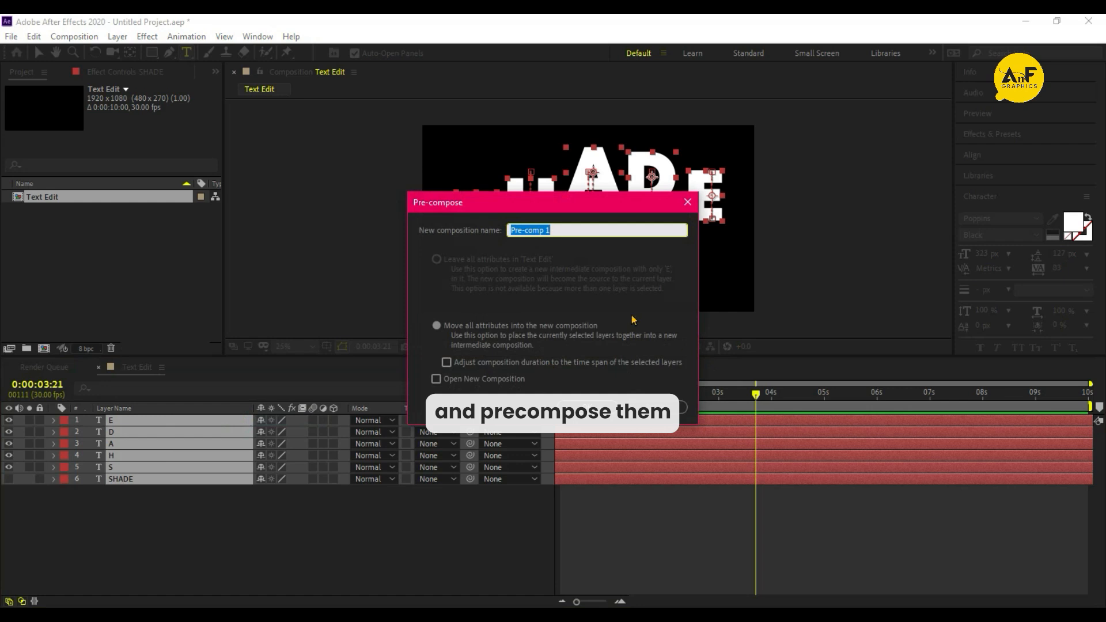
type("Final Comp")
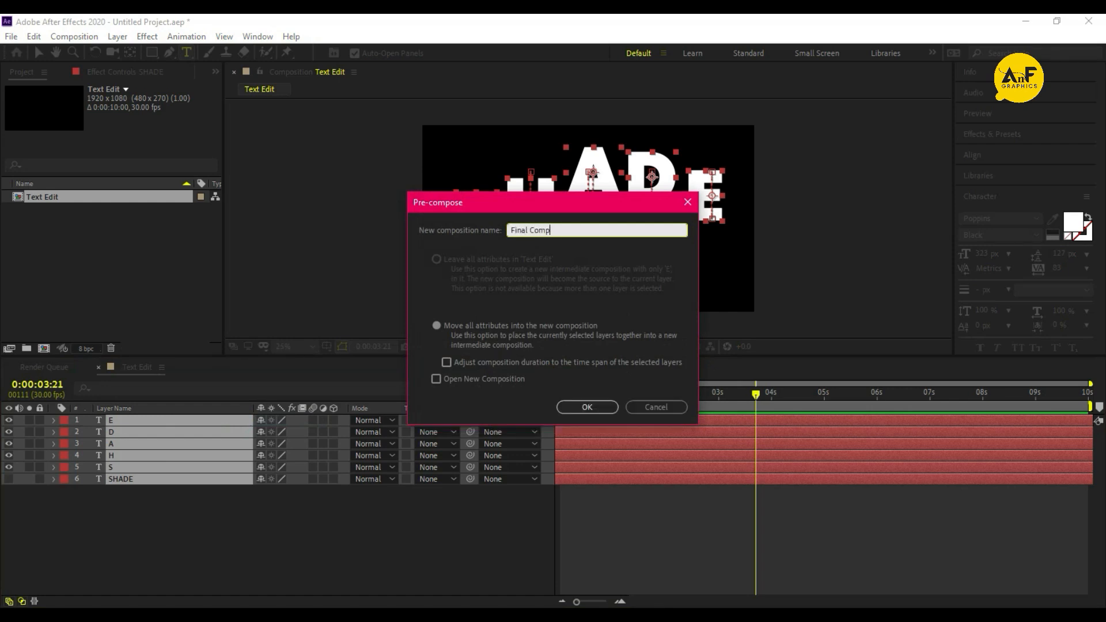
key("Return")
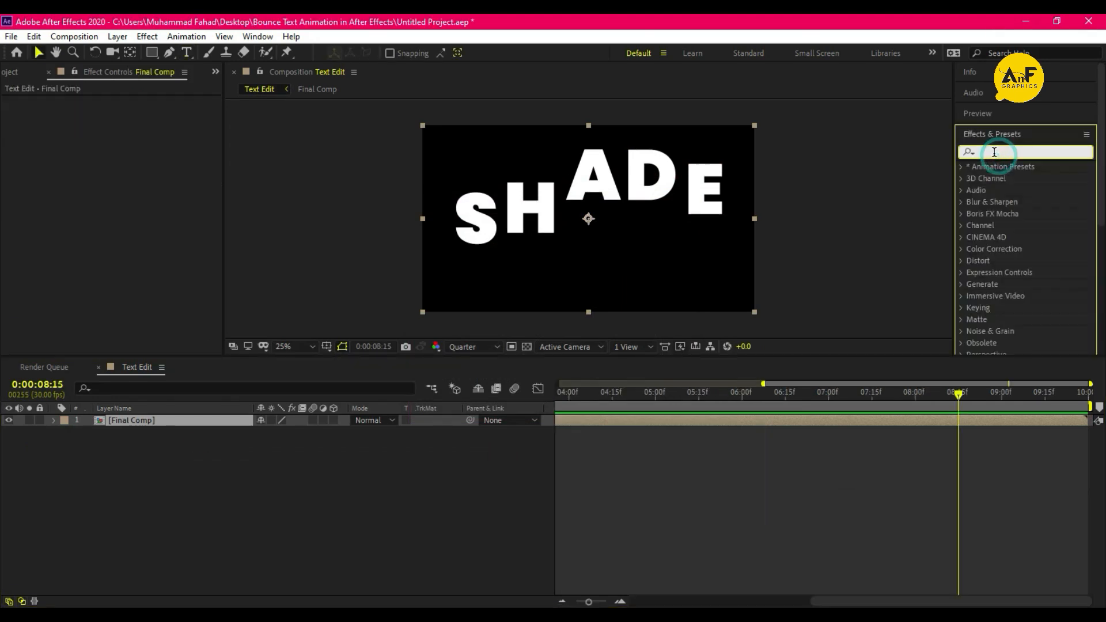
Find the Echo effect and apply it to the Final Comp layer
left_click(994, 152)
type("echo")
left_click_drag(1000, 179, 137, 426)
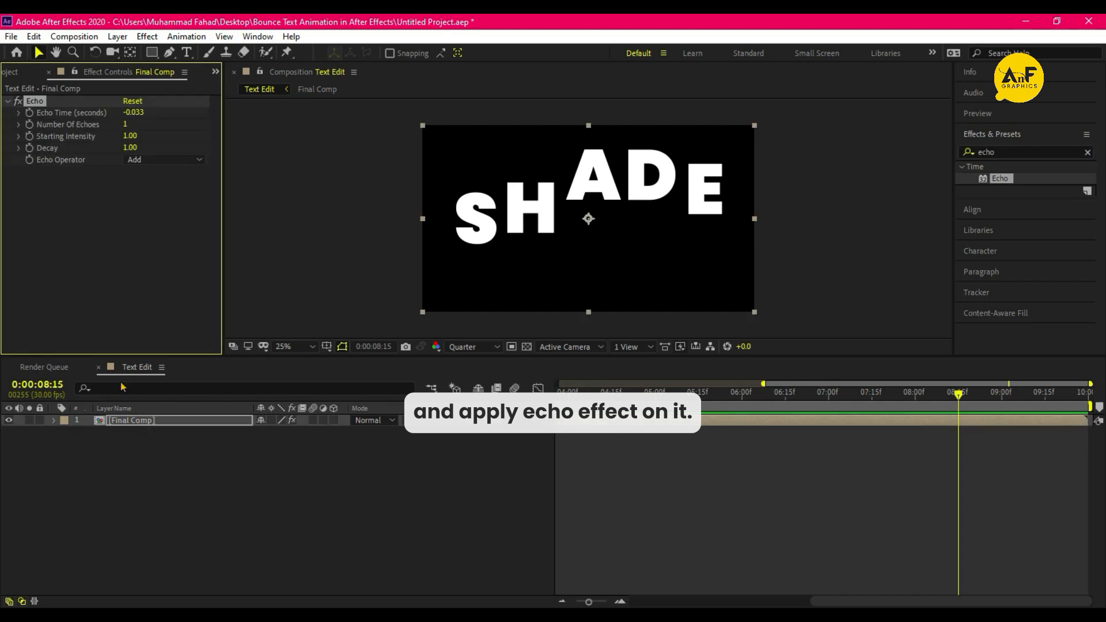
Set the Echo effect's Echo Time to -0.007 seconds, Number of Echoes to 30 and Decay to 0.90
left_click(135, 113)
type("-")
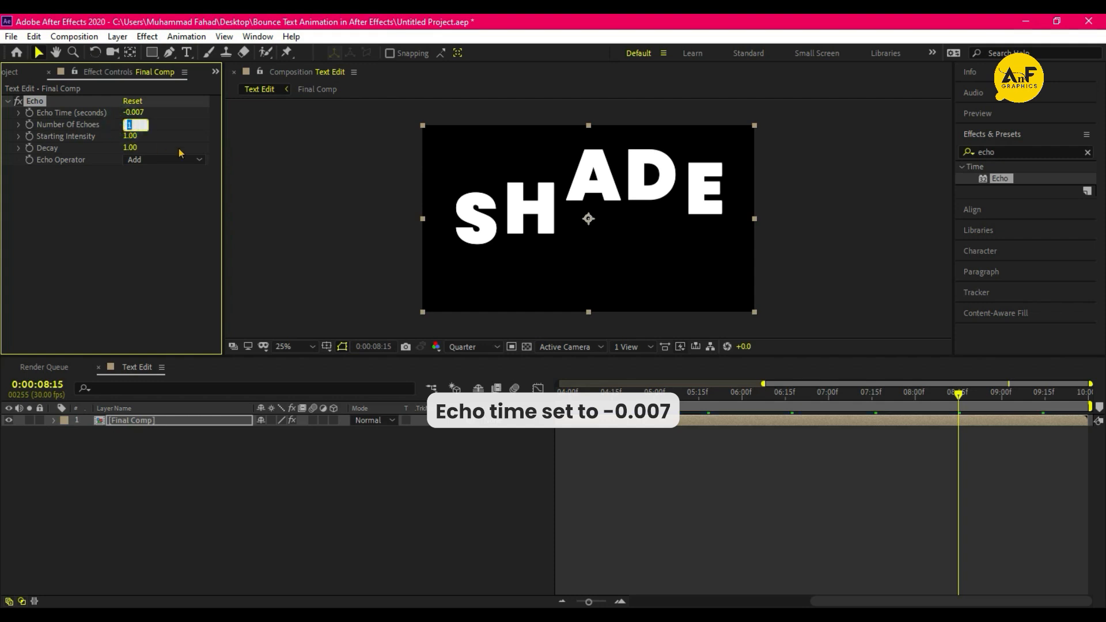
key("Return")
left_click(132, 147)
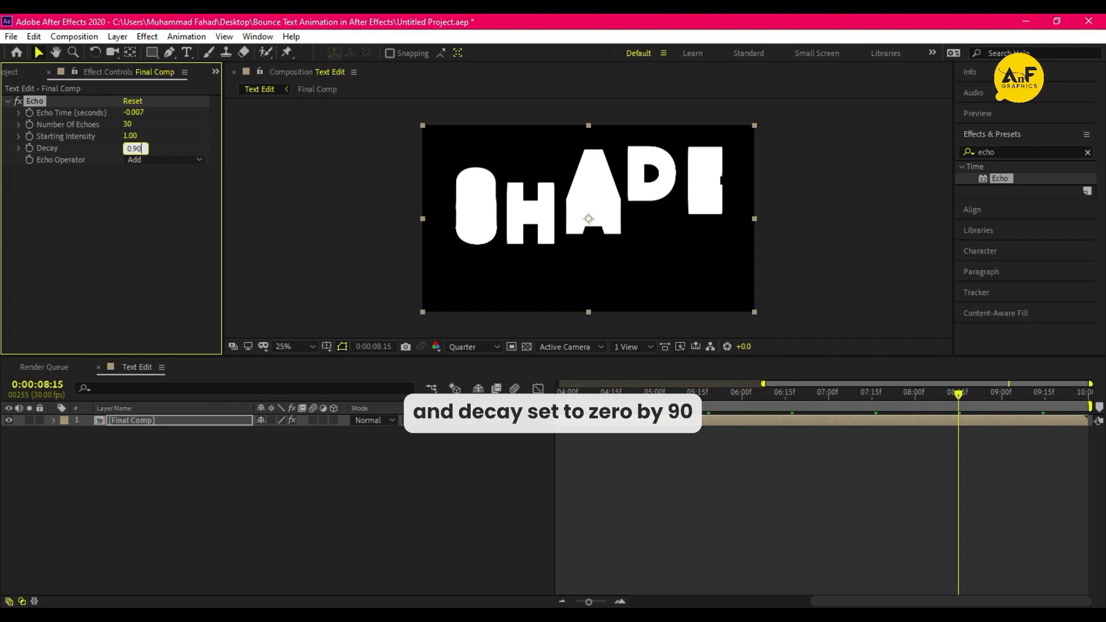
key("Return")
left_click(130, 421)
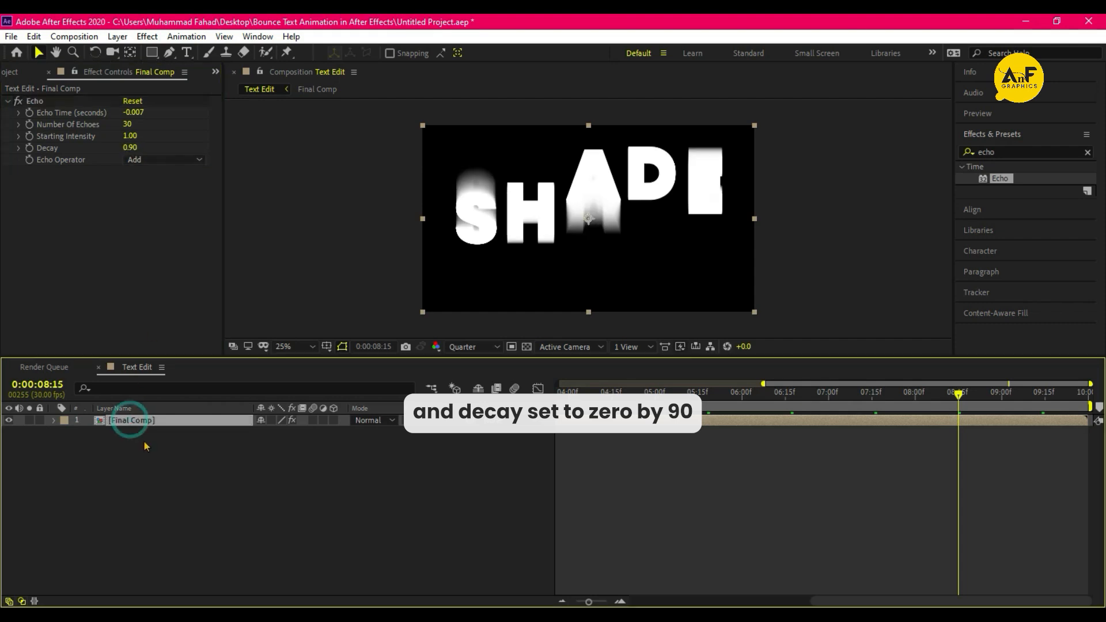
Rename the Final Comp layer as "White Color"
right_click(140, 423)
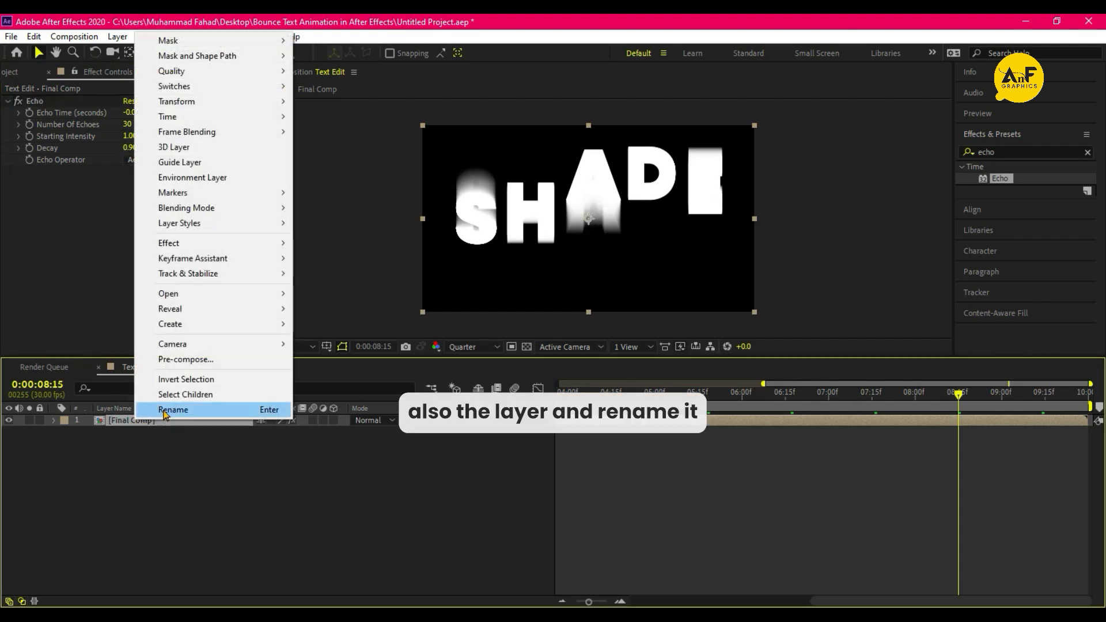
left_click(167, 425)
type("White Color")
key("Return")
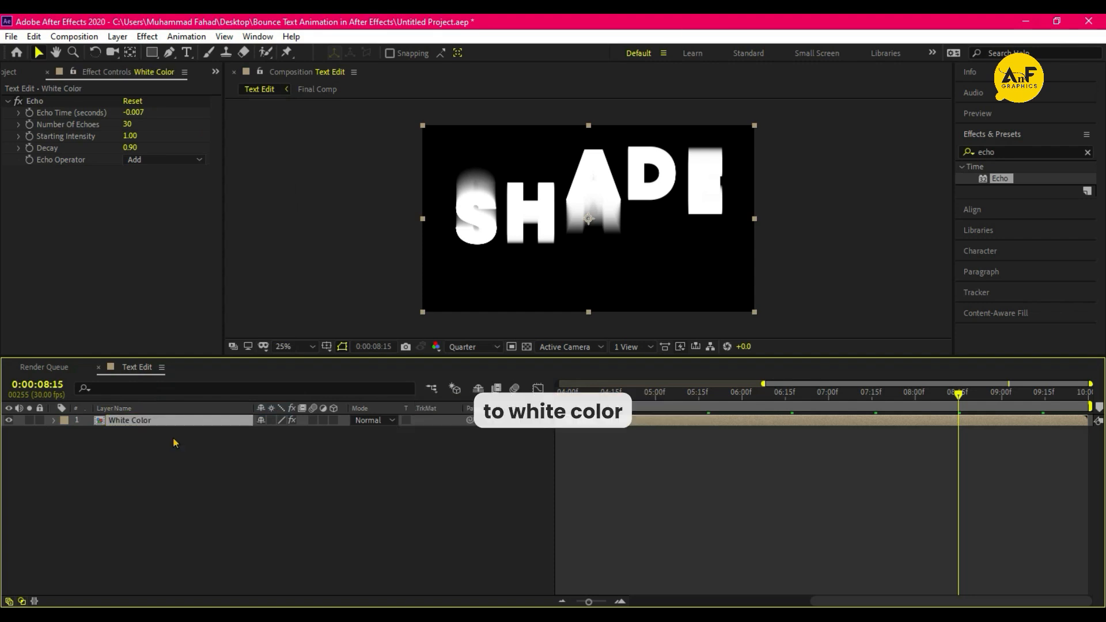
Duplicate the White Color layer, place the copy beneath the original and rename it "Red"
key("ctrl+d")
mouse_move(168, 420)
left_mouse_down()
mouse_move(163, 477)
mouse_move(154, 437)
left_mouse_up()
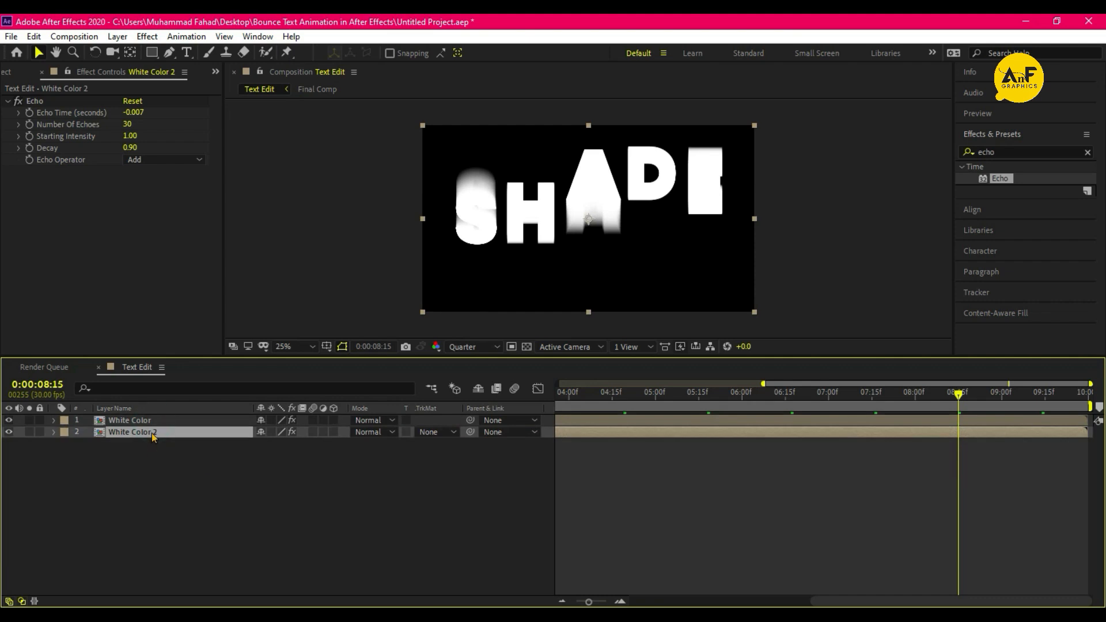
right_click(153, 433)
left_click(182, 423)
type("Red")
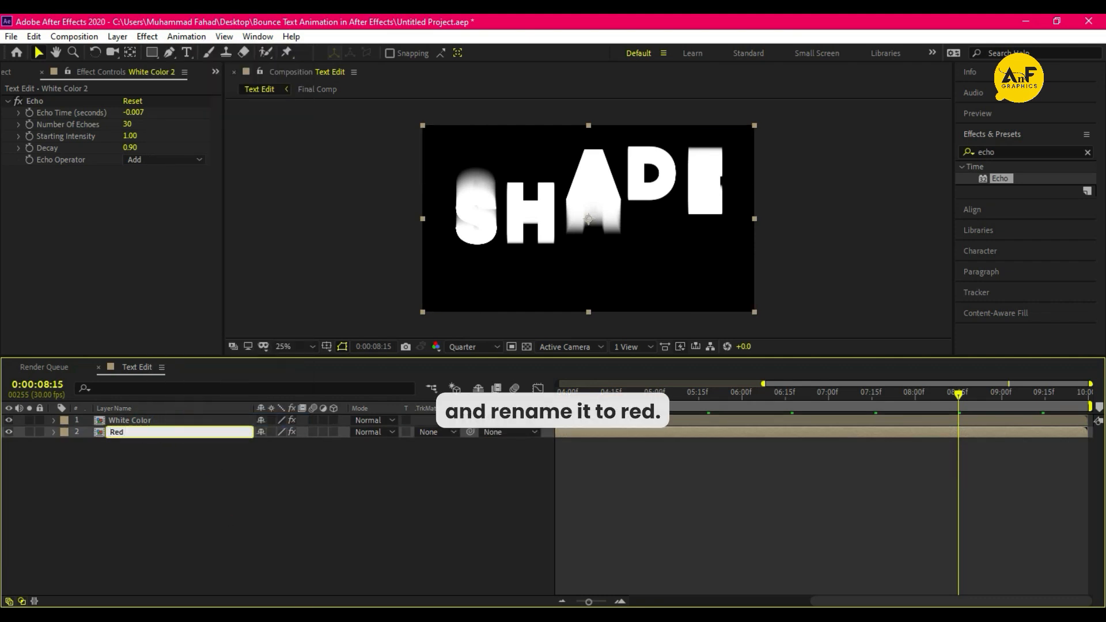
key("Return")
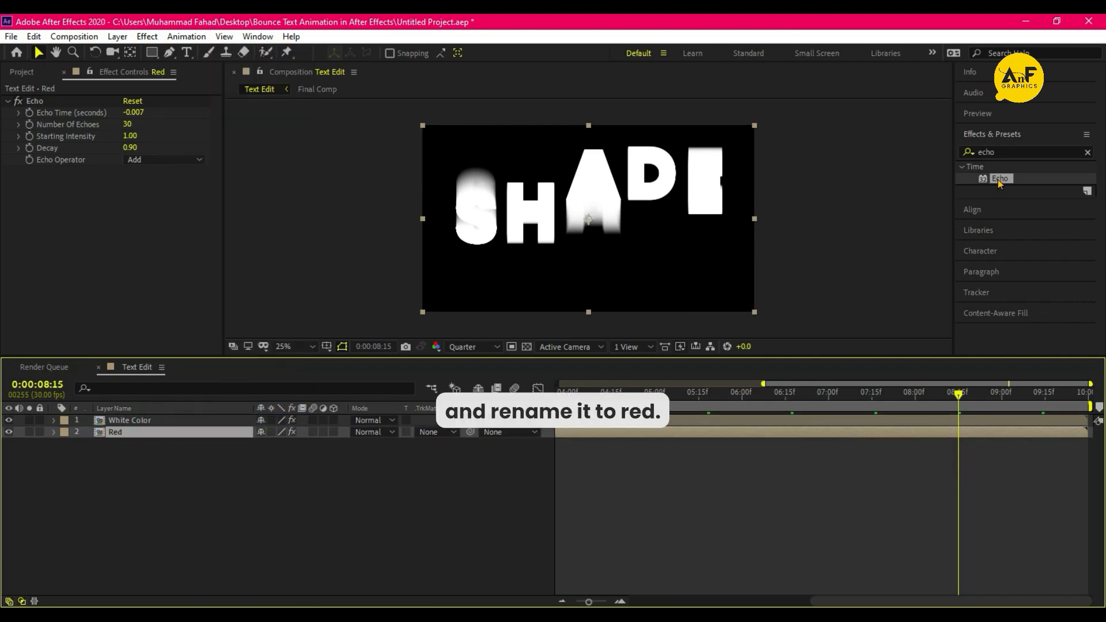
Find the Tint effect, apply it to the Red layer and map white to pure red, FF0000
left_click(978, 153)
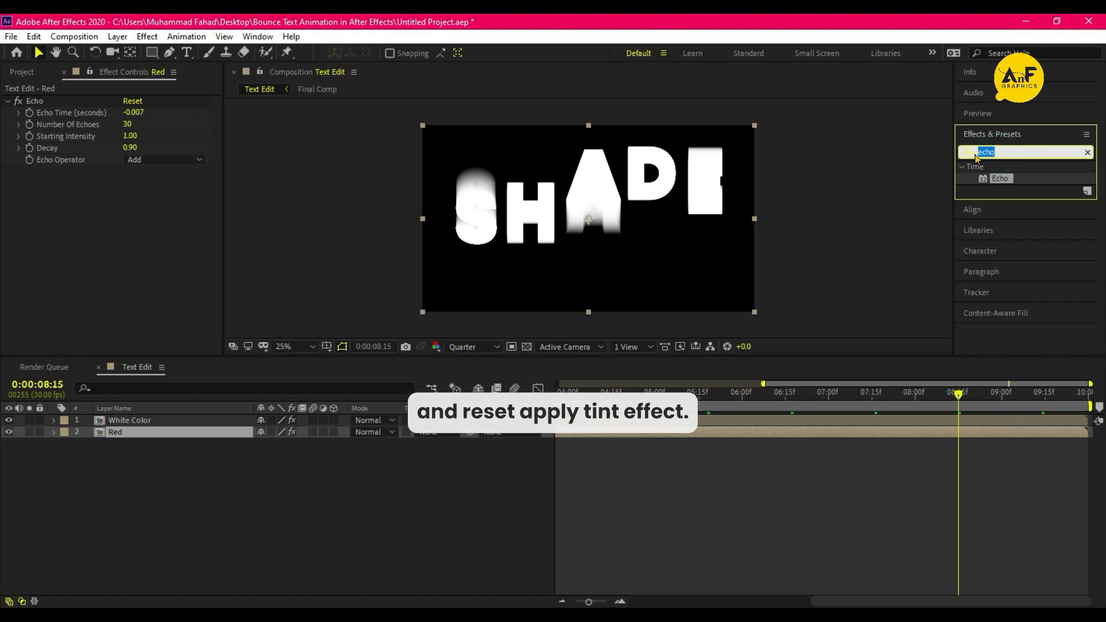
type("tint")
left_click_drag(1010, 214, 164, 436)
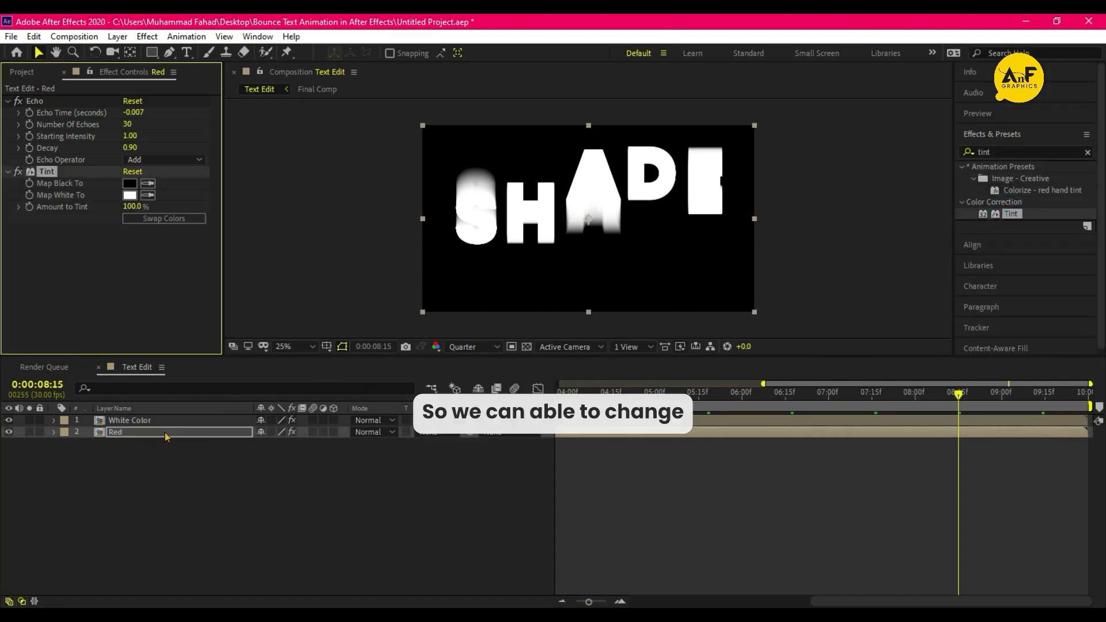
left_click(129, 195)
left_click(753, 387)
left_click(808, 352)
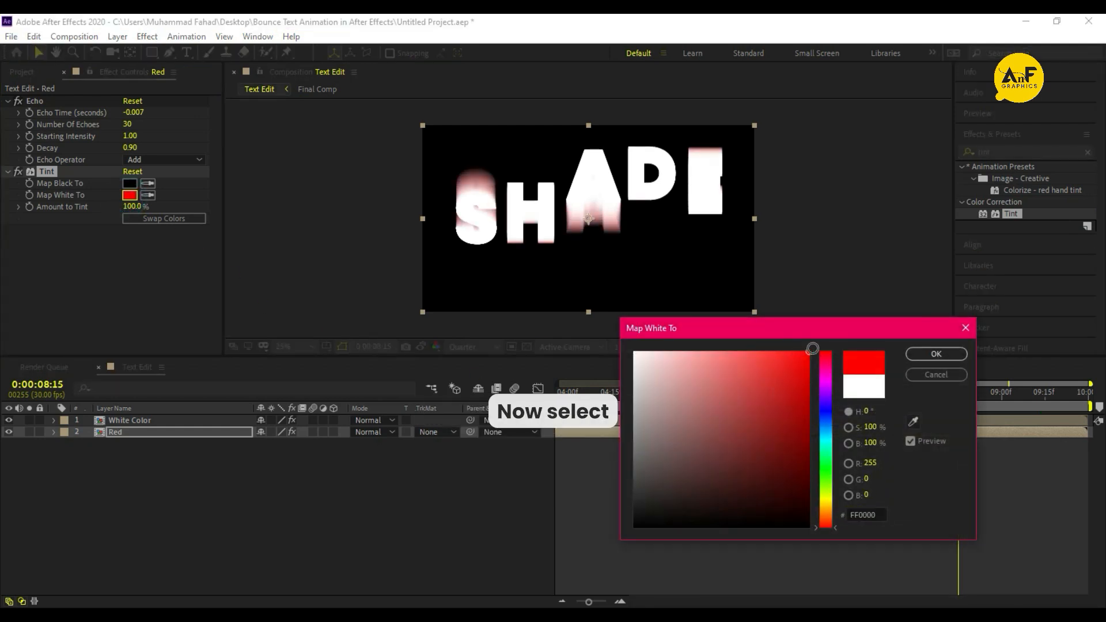
left_click(935, 354)
Delete the Echo effect from the White Color layer
left_click(129, 420)
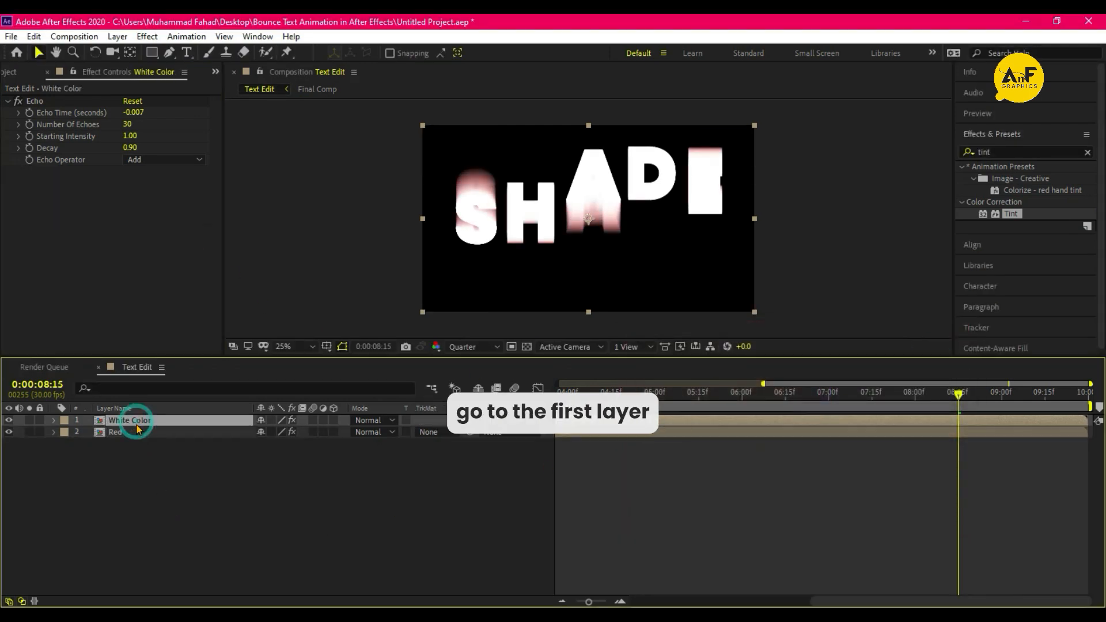
left_click(34, 101)
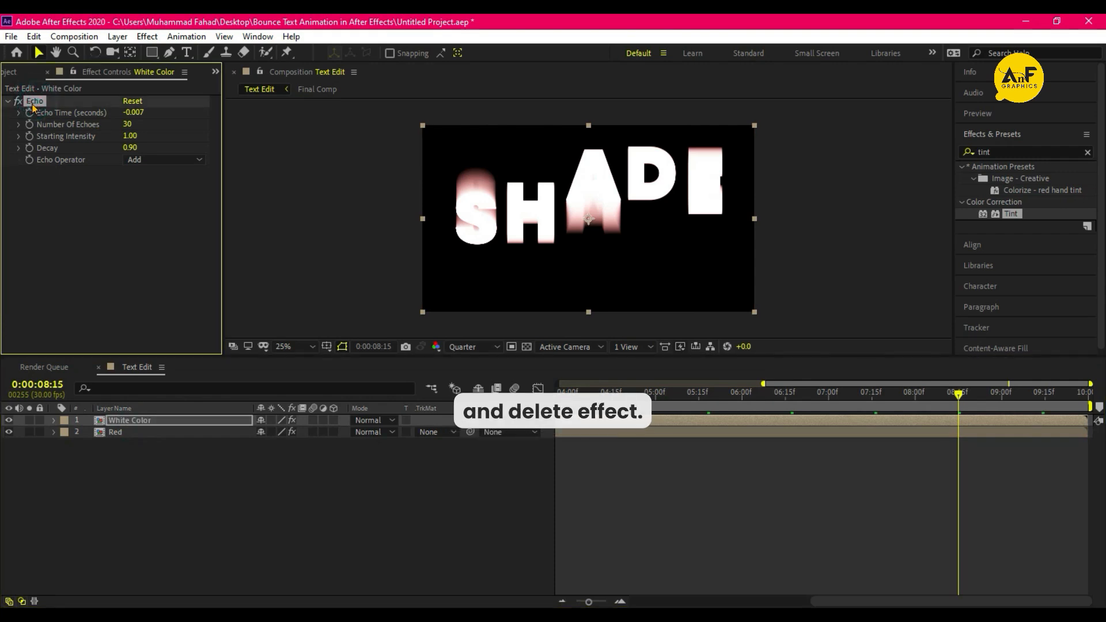
key("Delete")
Duplicate the Red layer, keep the copy beneath it and rename the copy "Yellow"
left_click(124, 433)
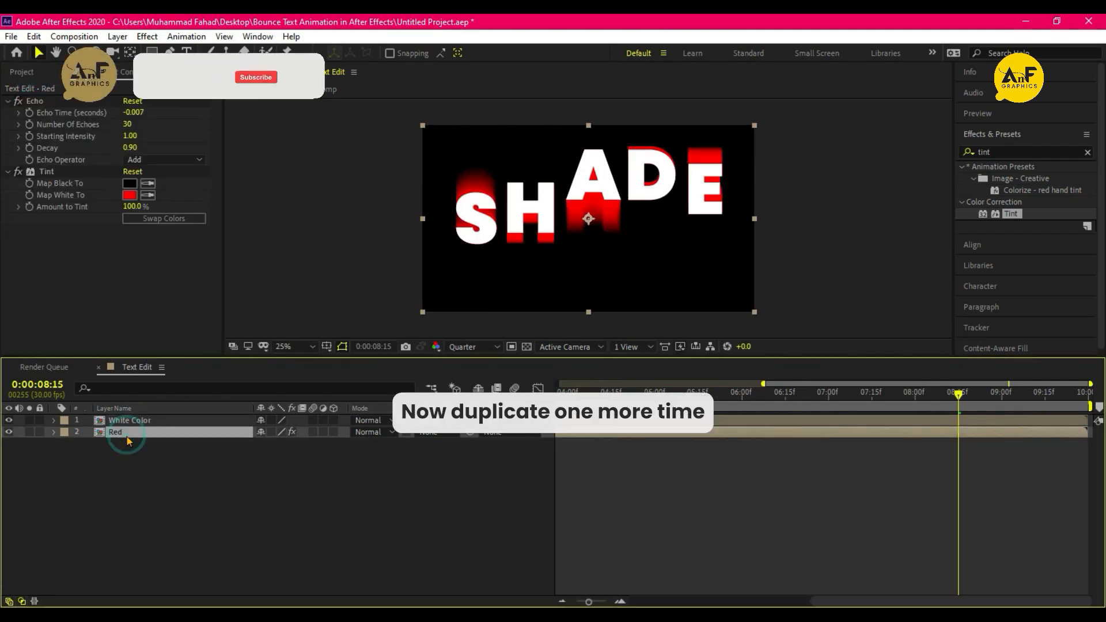
key("ctrl+d")
right_click(132, 457)
left_click(173, 433)
type("Yellow")
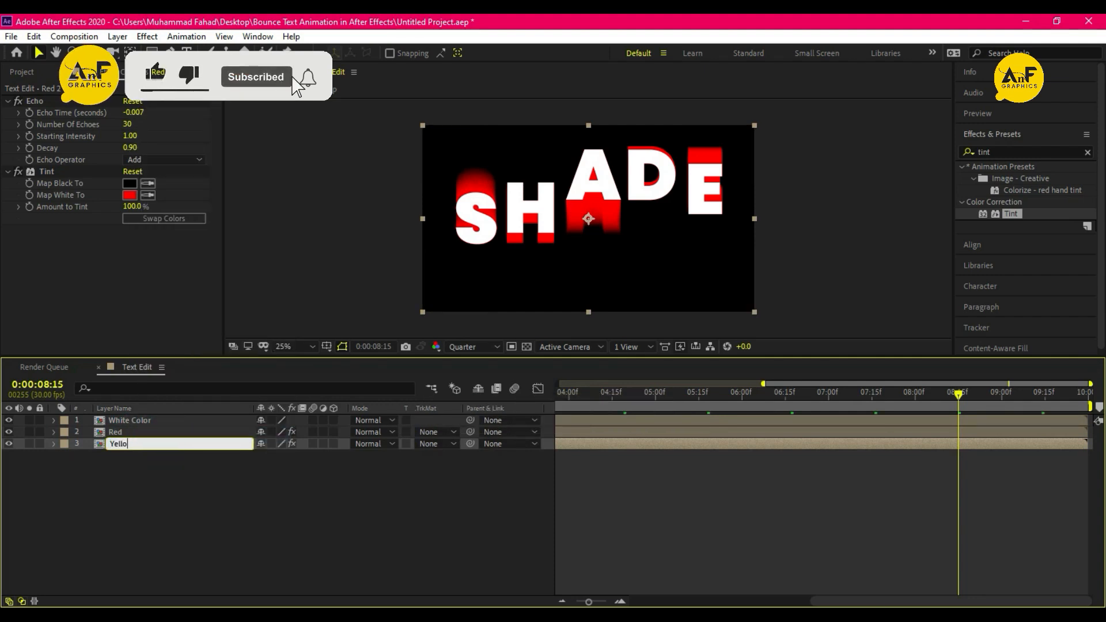
key("Return")
Set the Yellow layer's Tint effect to map white to yellow
left_click(130, 195)
left_click_drag(825, 518, 847, 493)
left_click(936, 354)
Duplicate the Yellow layer, place the copy at the end of the layer stack and rename it "Orange"
left_click(133, 444)
key("ctrl+d")
left_click_drag(140, 461, 144, 464)
key("Return")
type("Orange")
key("Return")
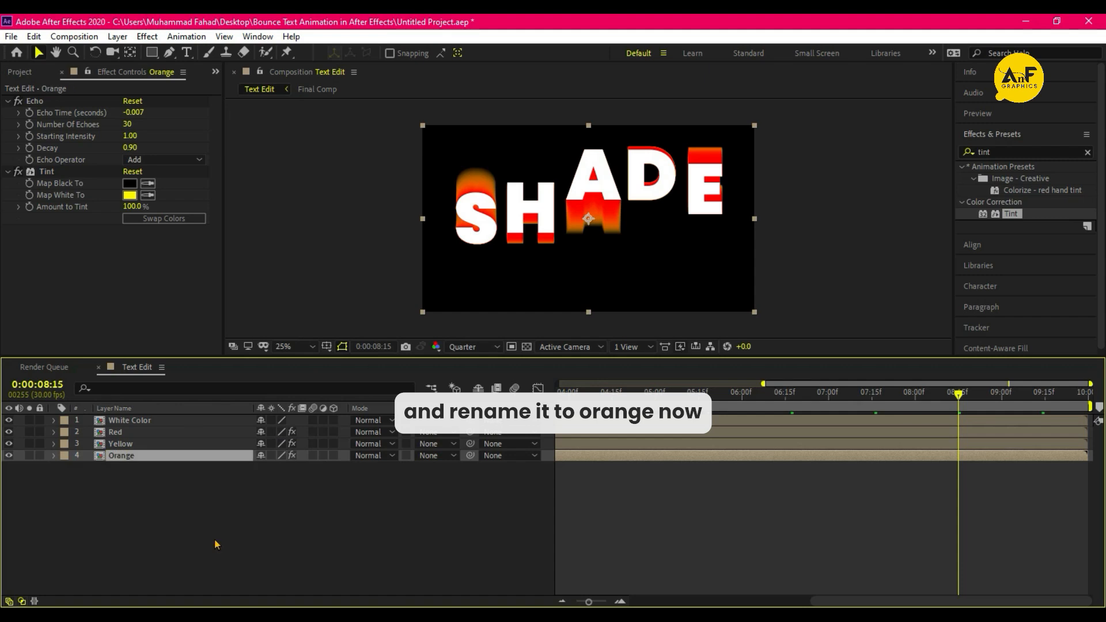
Set the Orange layer's Tint effect to map white to orange, FF4E00
left_click(130, 196)
type("FF4E00")
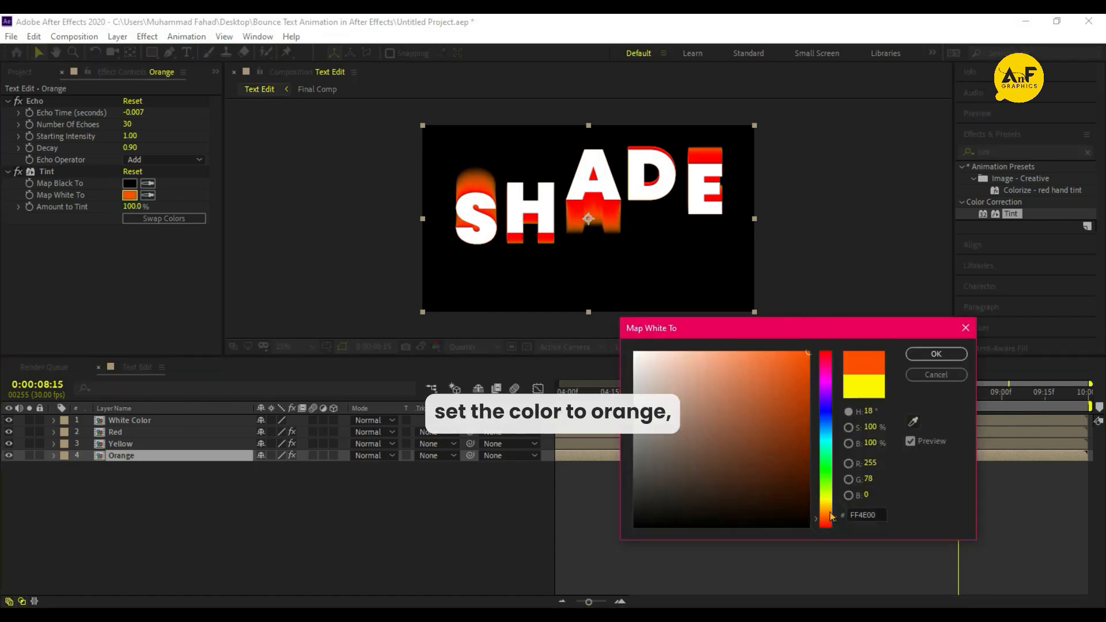
left_click(933, 354)
Duplicate the Orange layer, move the copy beneath it and rename the copy "Blue"
key("ctrl+d")
left_click_drag(123, 455, 133, 474)
key("Return")
type("Blue")
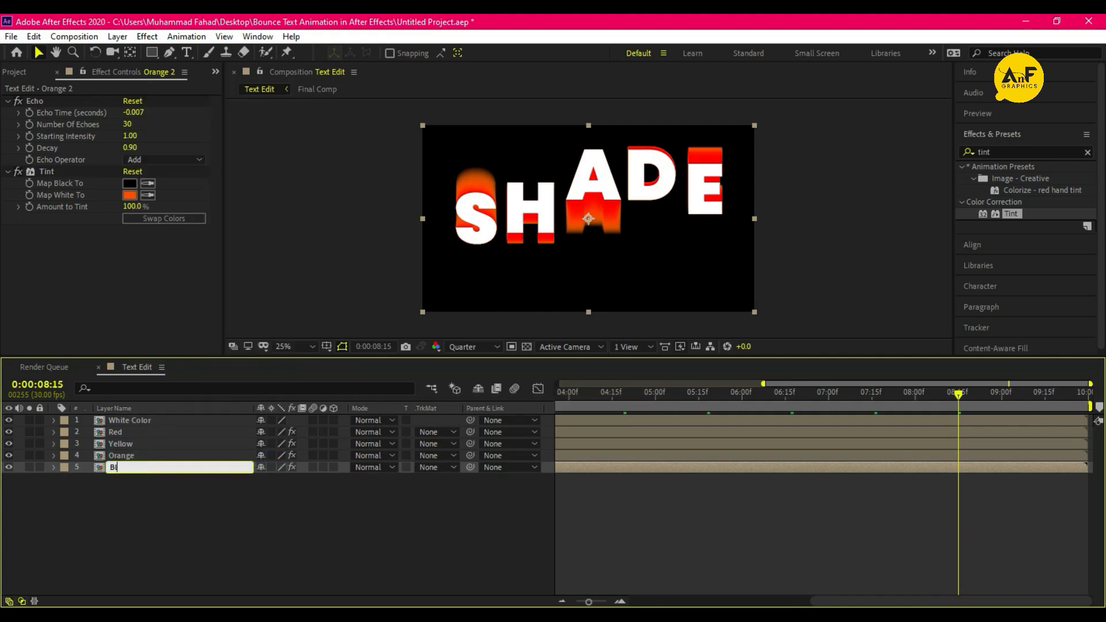
key("Return")
Set the Blue layer's Tint effect to map white to blue
left_click(130, 196)
left_click(828, 434)
left_click_drag(828, 434, 828, 427)
left_click(936, 354)
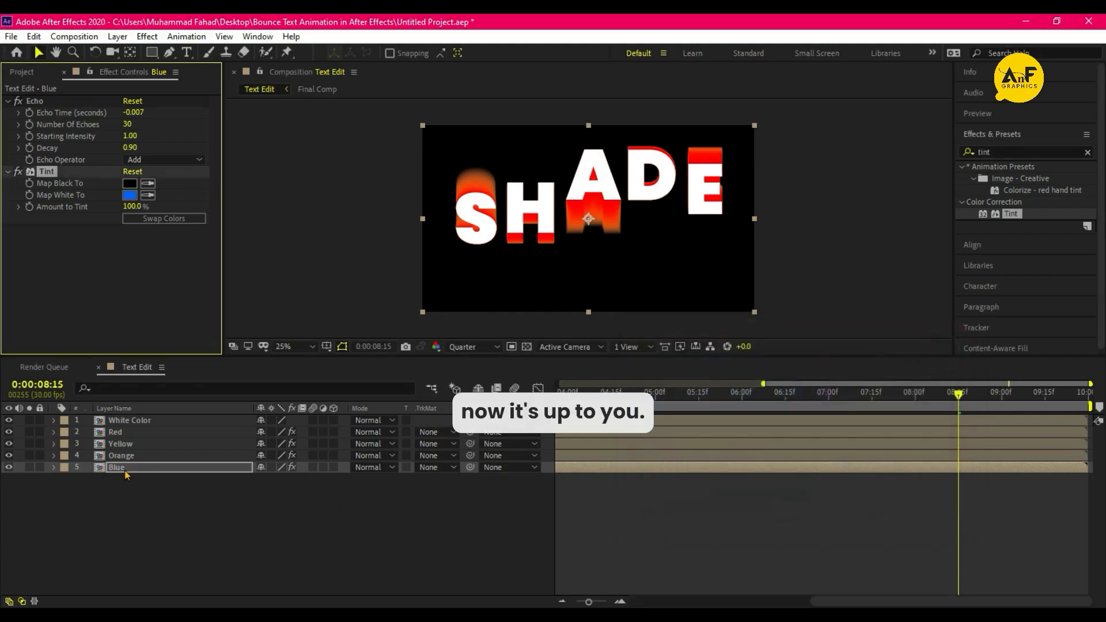
Duplicate the Blue layer, keep the copy beneath it and rename the copy "Purple"
key("ctrl+d")
right_click(136, 484)
left_click(173, 467)
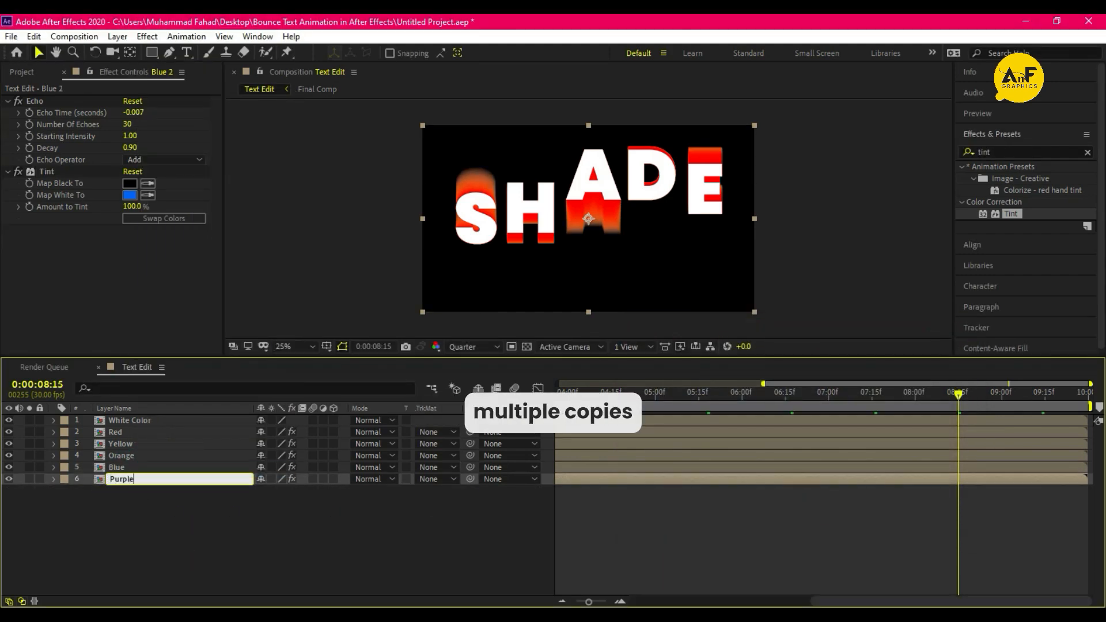
key("Return")
Set the Purple layer's Tint effect to map white to magenta-purple, E61DED
left_click(129, 194)
left_click_drag(824, 472, 831, 387)
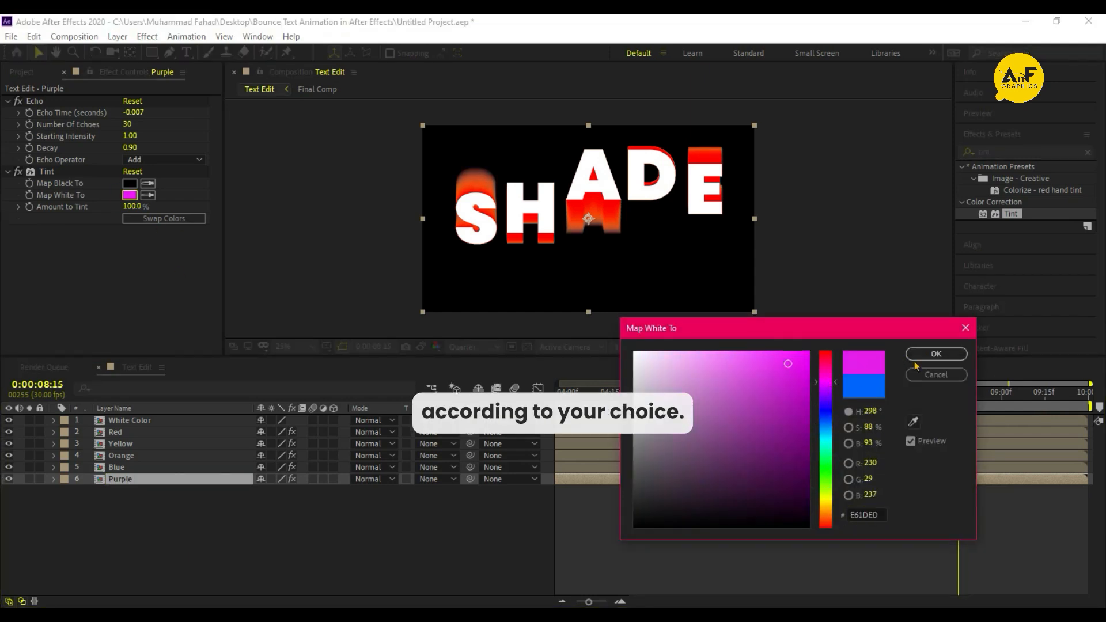
left_click(925, 352)
Stagger the Red, Yellow, Orange, Blue and Purple layers so each starts one frame after the layer above it
left_click_drag(587, 601, 576, 600)
left_click(569, 403)
left_click_drag(569, 405, 559, 398)
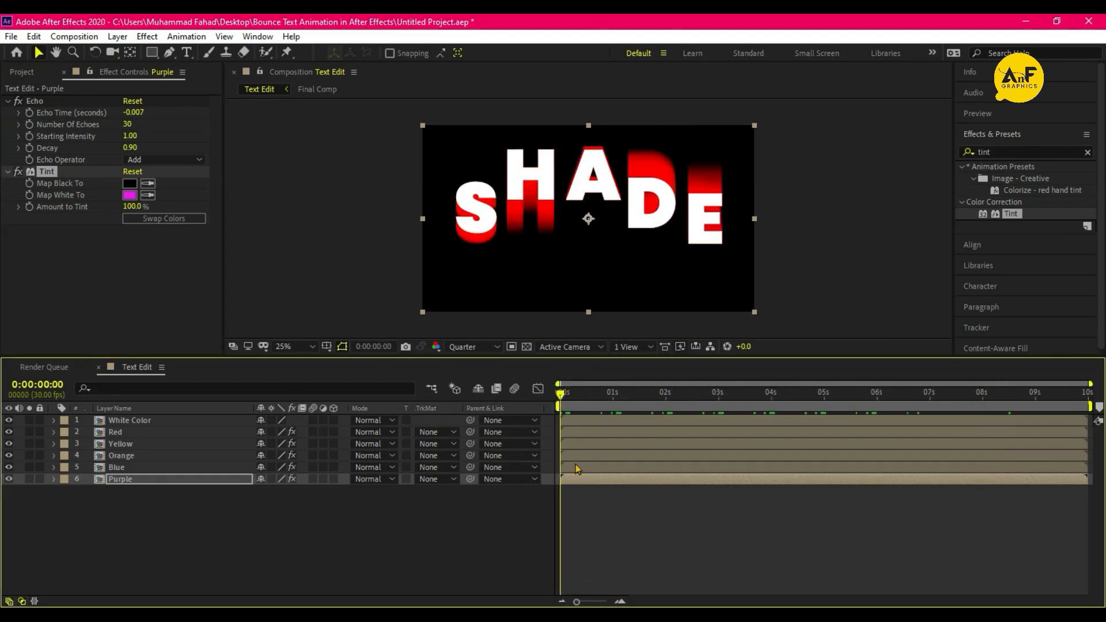
left_click(599, 602)
left_click(570, 433)
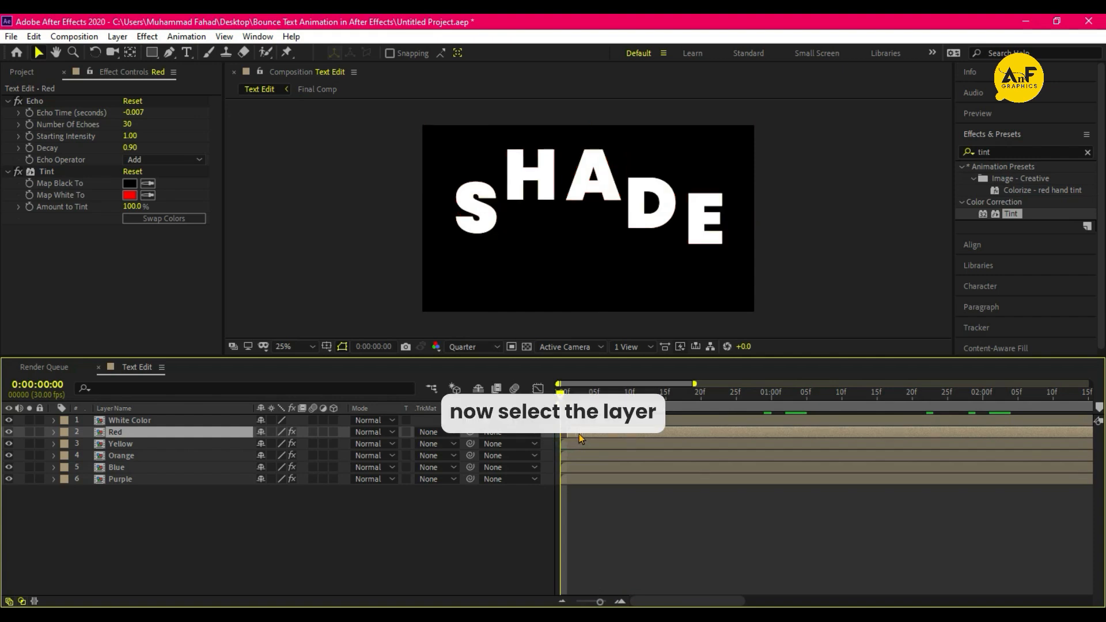
left_click_drag(571, 448, 608, 486)
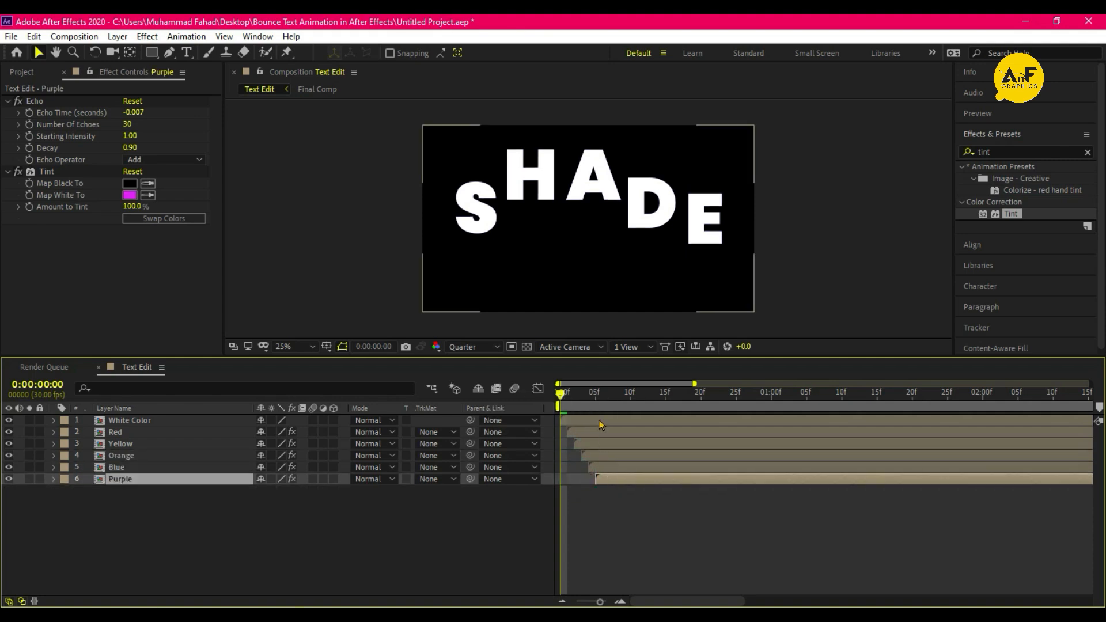
Shift all six layers back together so that the Purple layer starts at the composition's beginning
left_click(599, 420)
key("ctrl+a")
left_click_drag(634, 482, 602, 493)
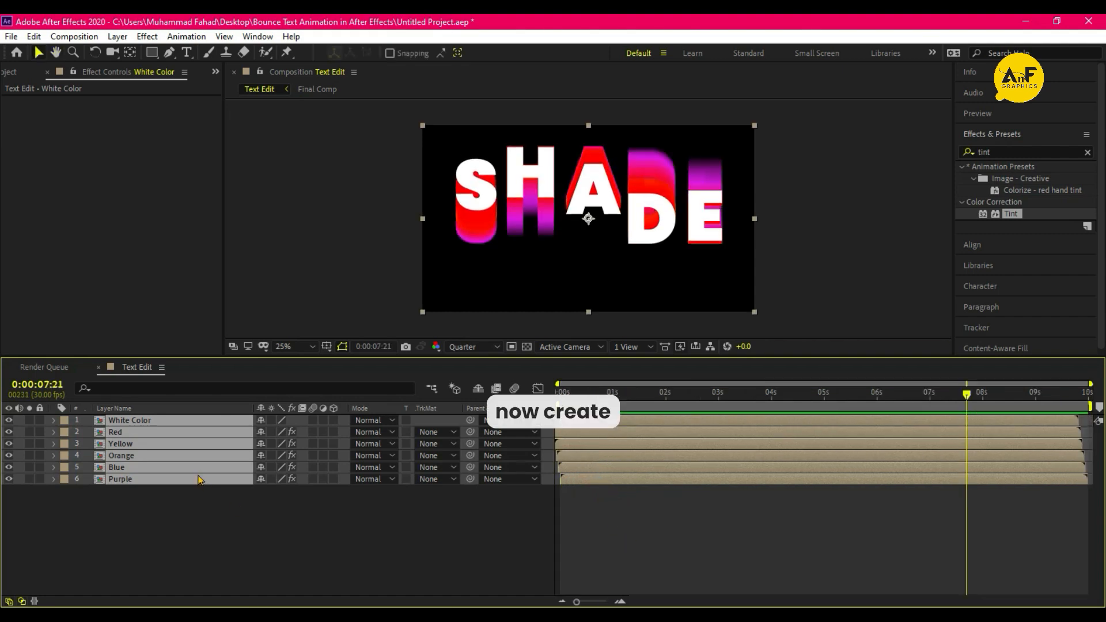
Create an adjustment layer, place it directly beneath the White Color layer and rename it "Glow"
left_click(173, 511)
right_click(169, 512)
mouse_move(218, 355)
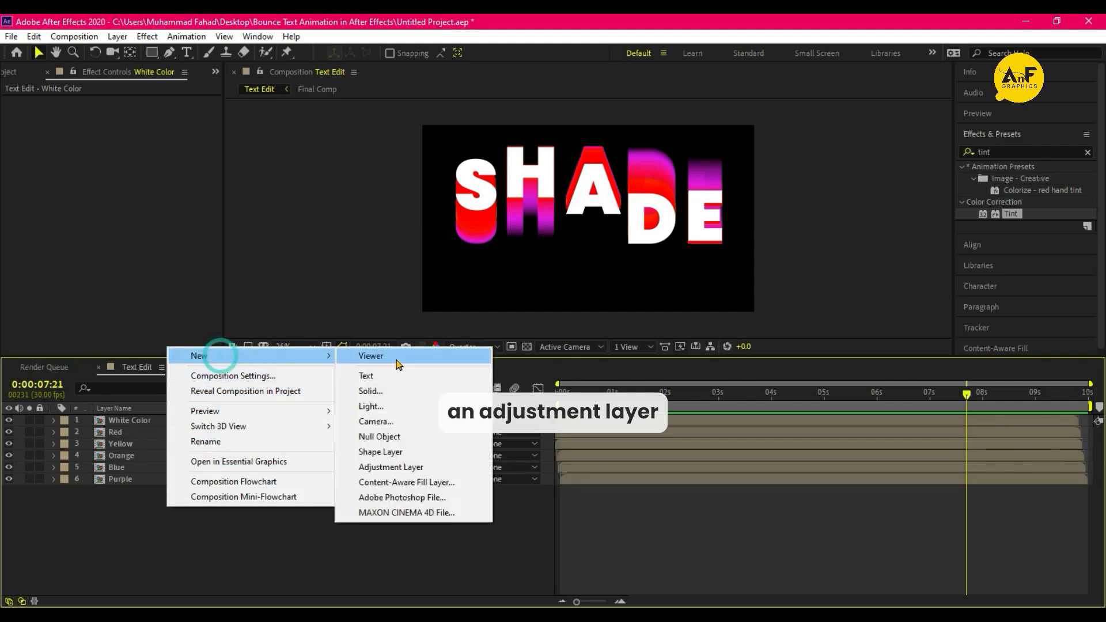
left_click(386, 468)
left_click_drag(183, 420, 161, 443)
right_click(161, 435)
left_click(198, 422)
type("G")
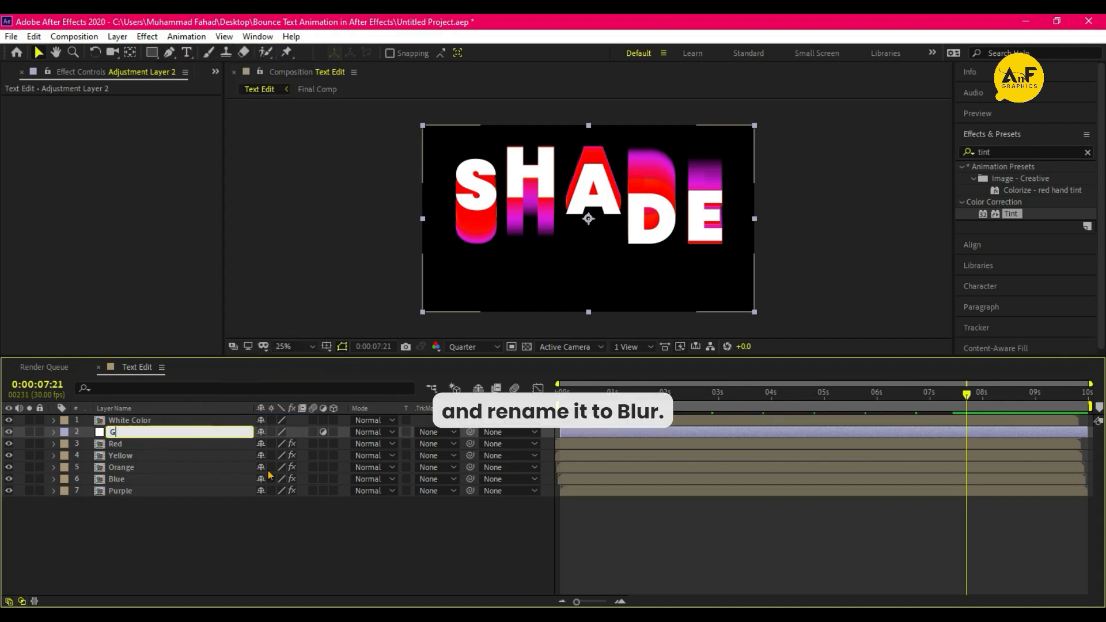
key("Return")
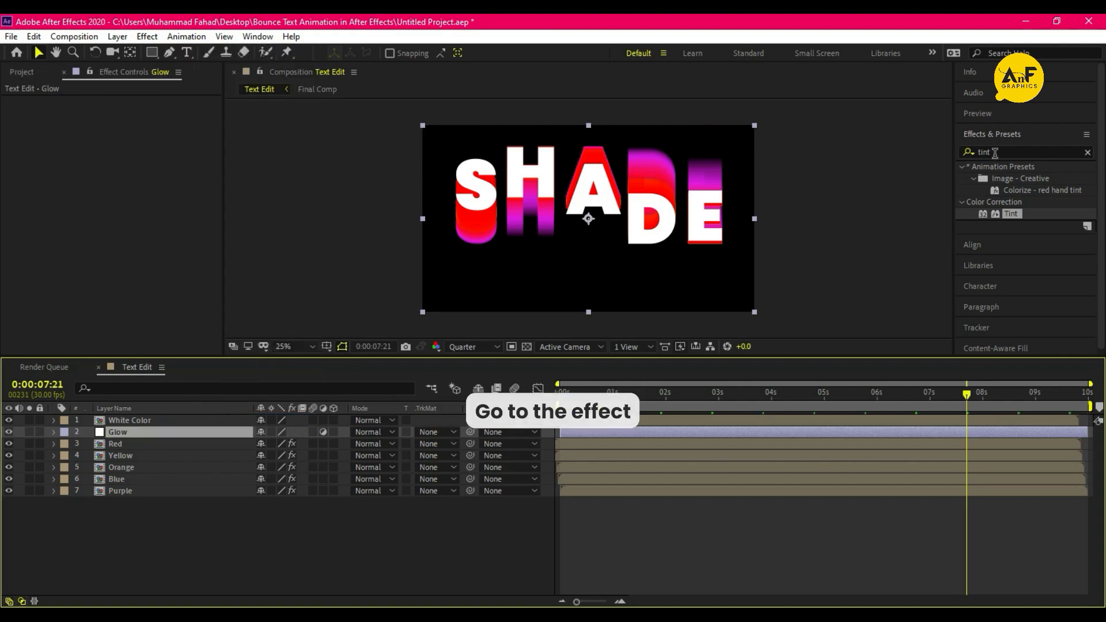
Find the Stylize Glow effect and apply it to the Glow adjustment layer
left_click(992, 151)
type("glow")
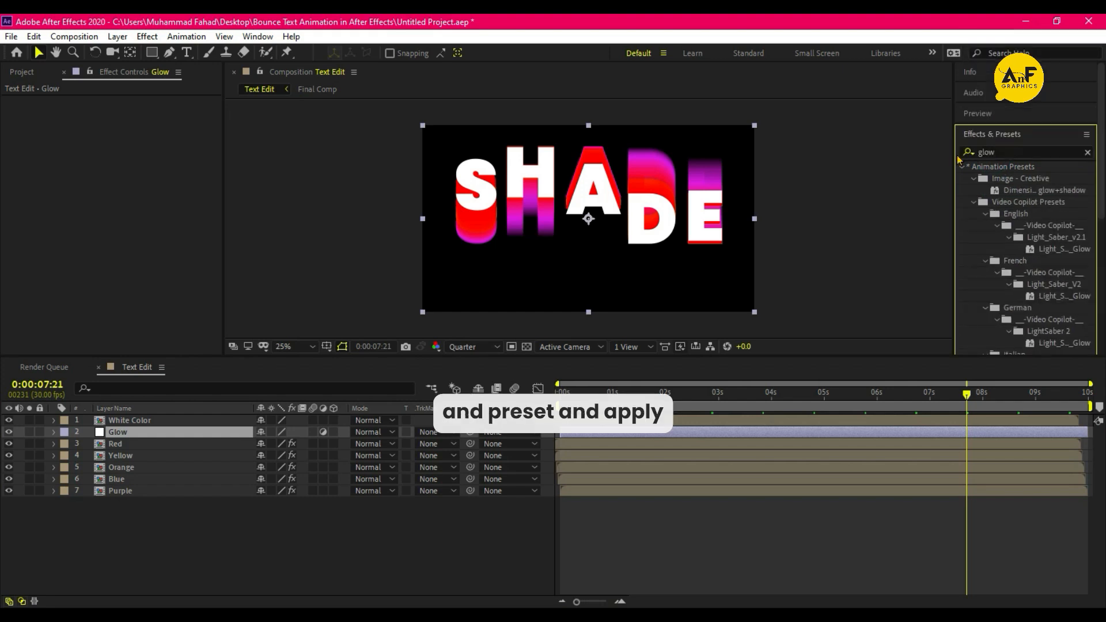
scroll(981, 239, "down", 5)
left_click_drag(1014, 285, 141, 435)
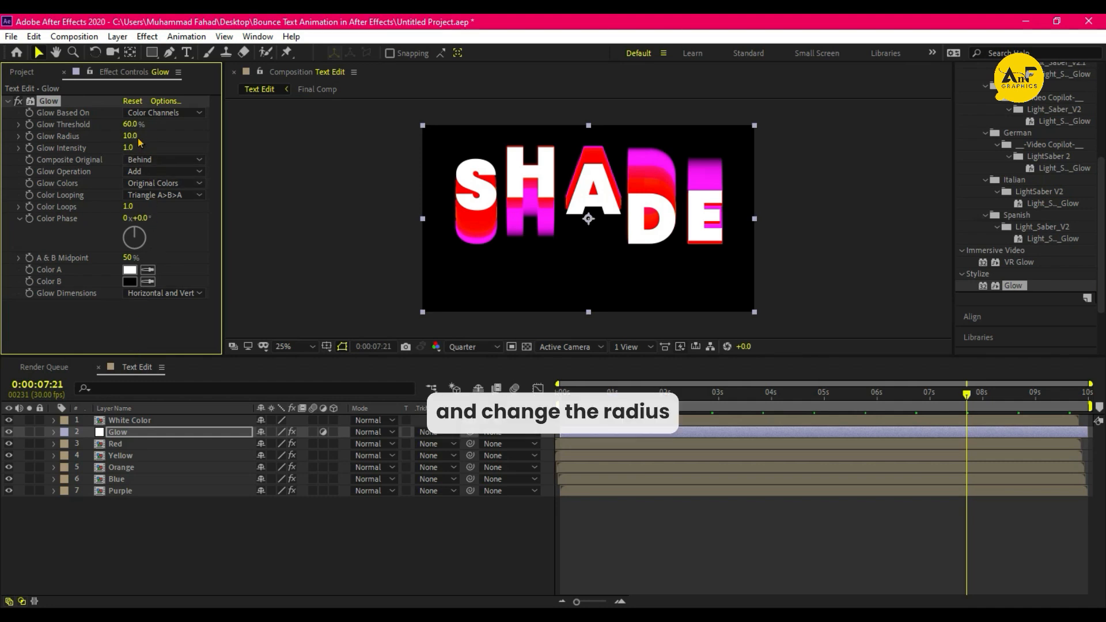
Set the Glow effect's radius to 30, threshold to 100% and intensity to 20
left_click_drag(132, 136, 147, 140)
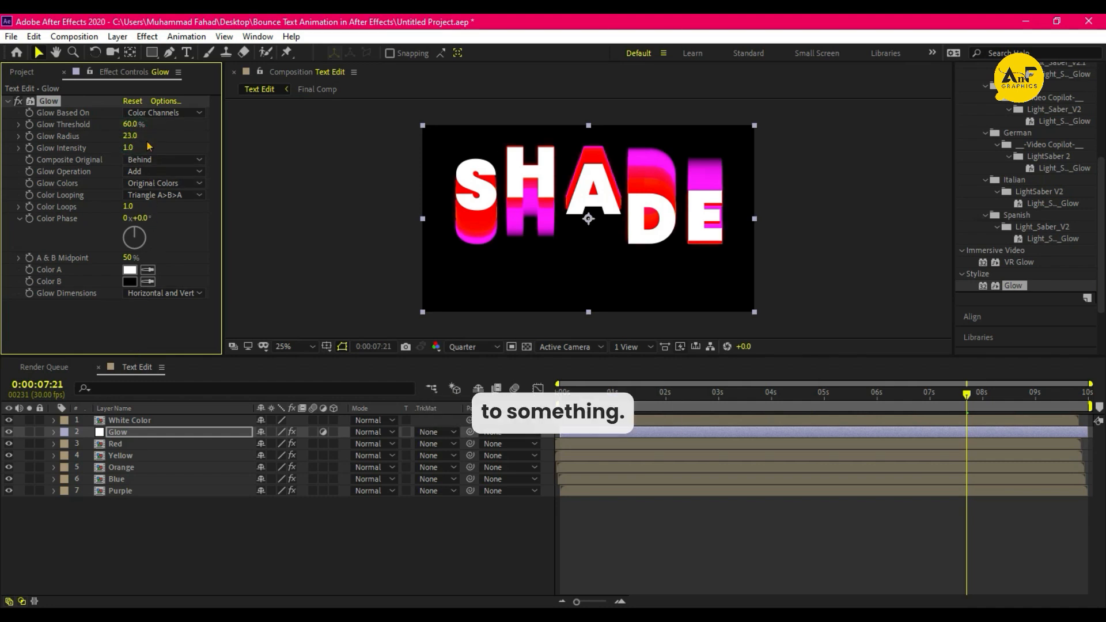
left_click(133, 136)
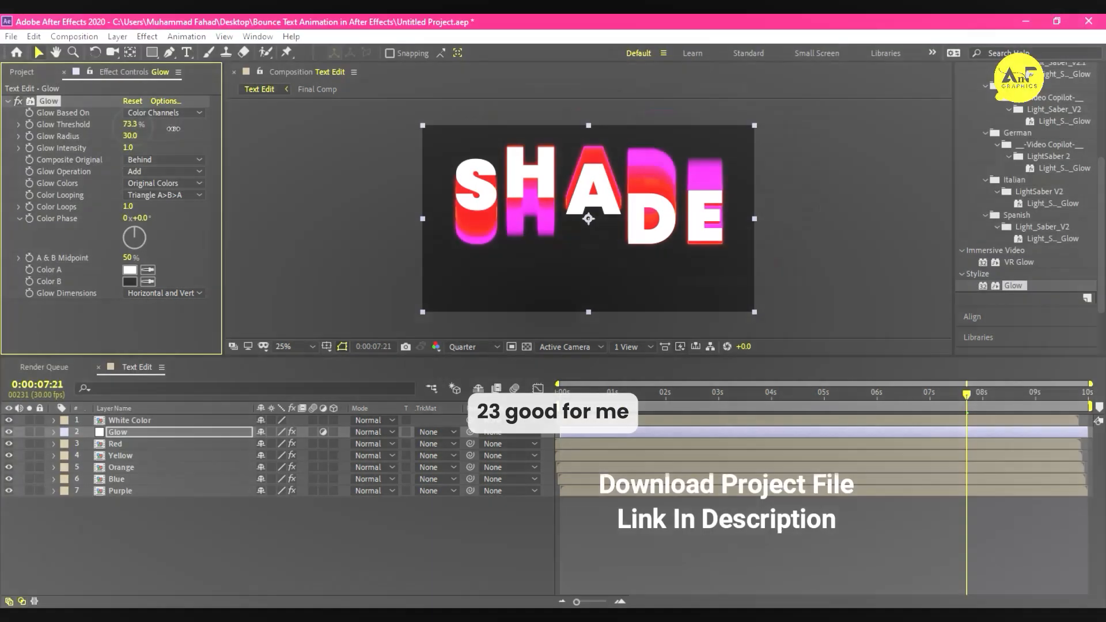
left_click_drag(134, 131, 245, 140)
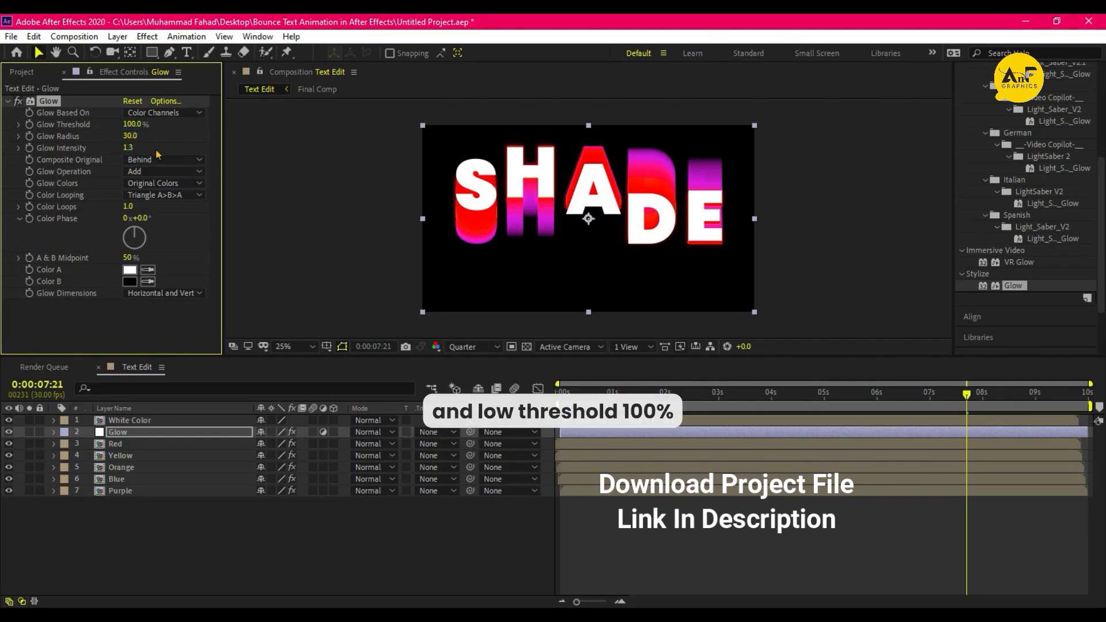
left_click_drag(128, 147, 172, 146)
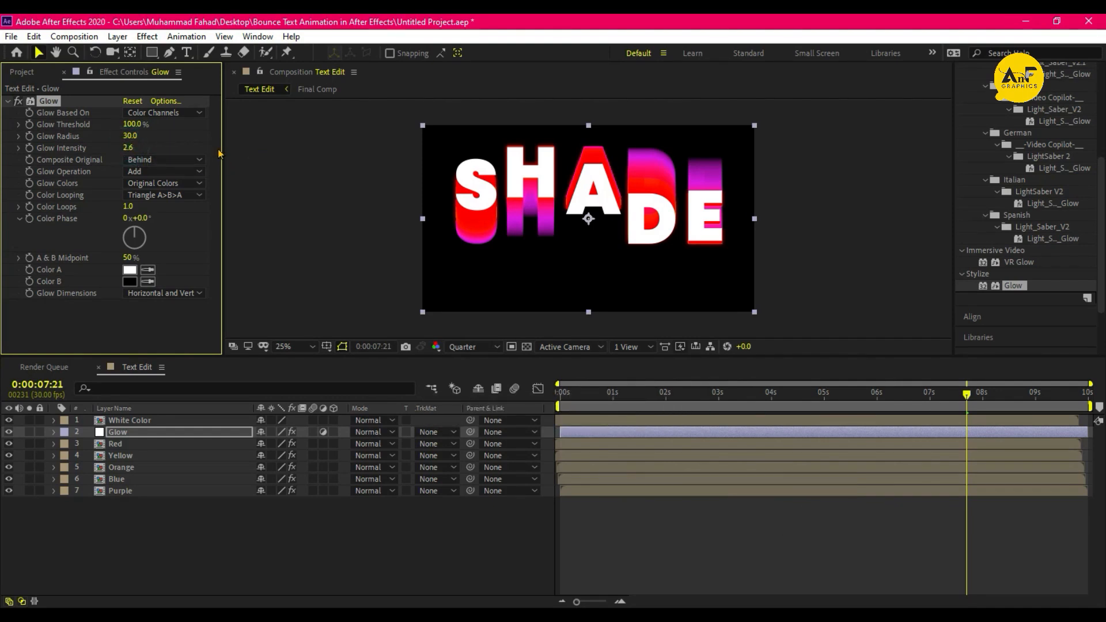
left_click(128, 147)
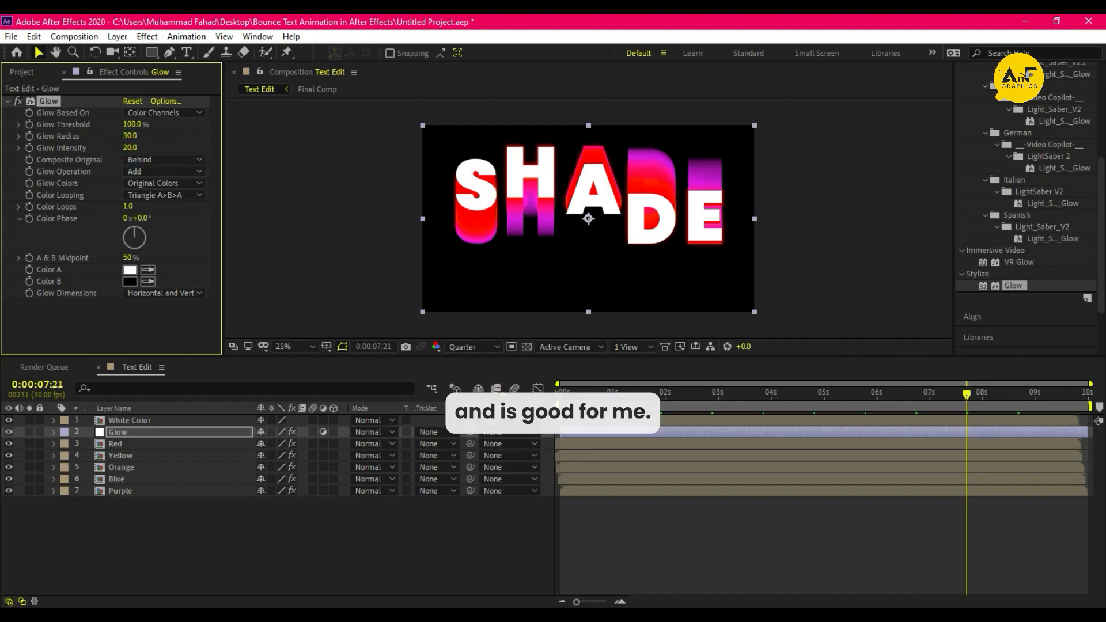
Preview the finished animation from the composition's start
key("Home")
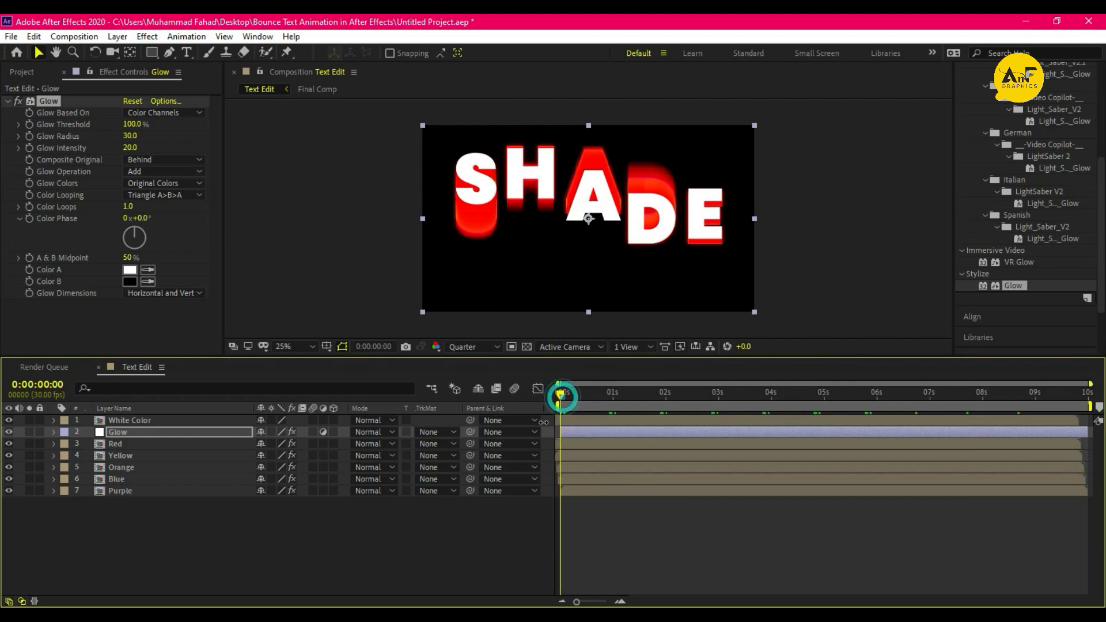
key("space")
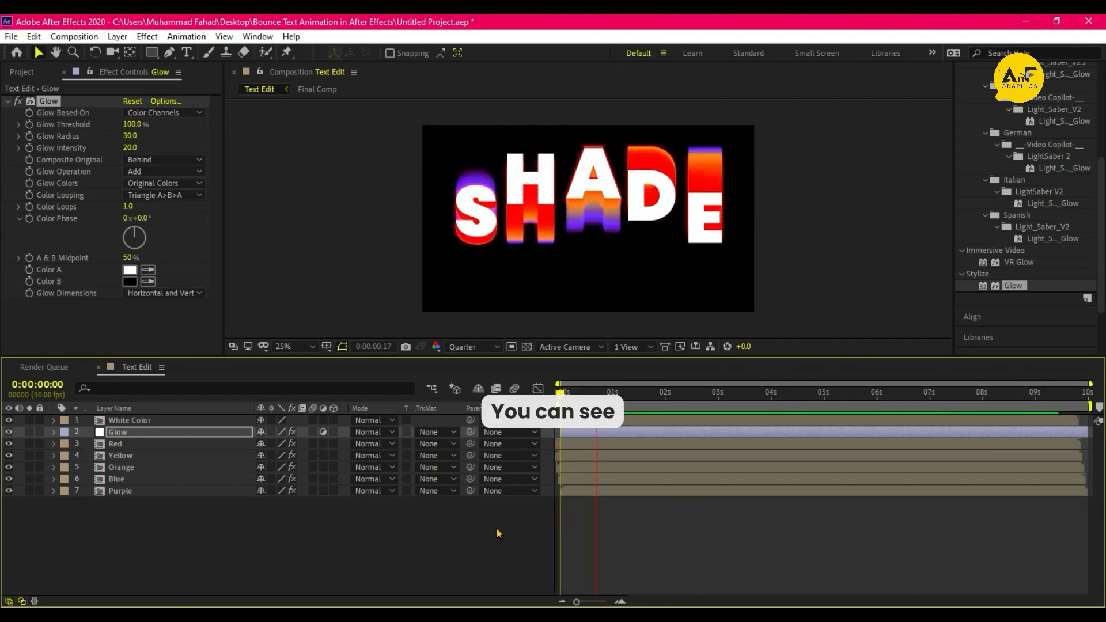